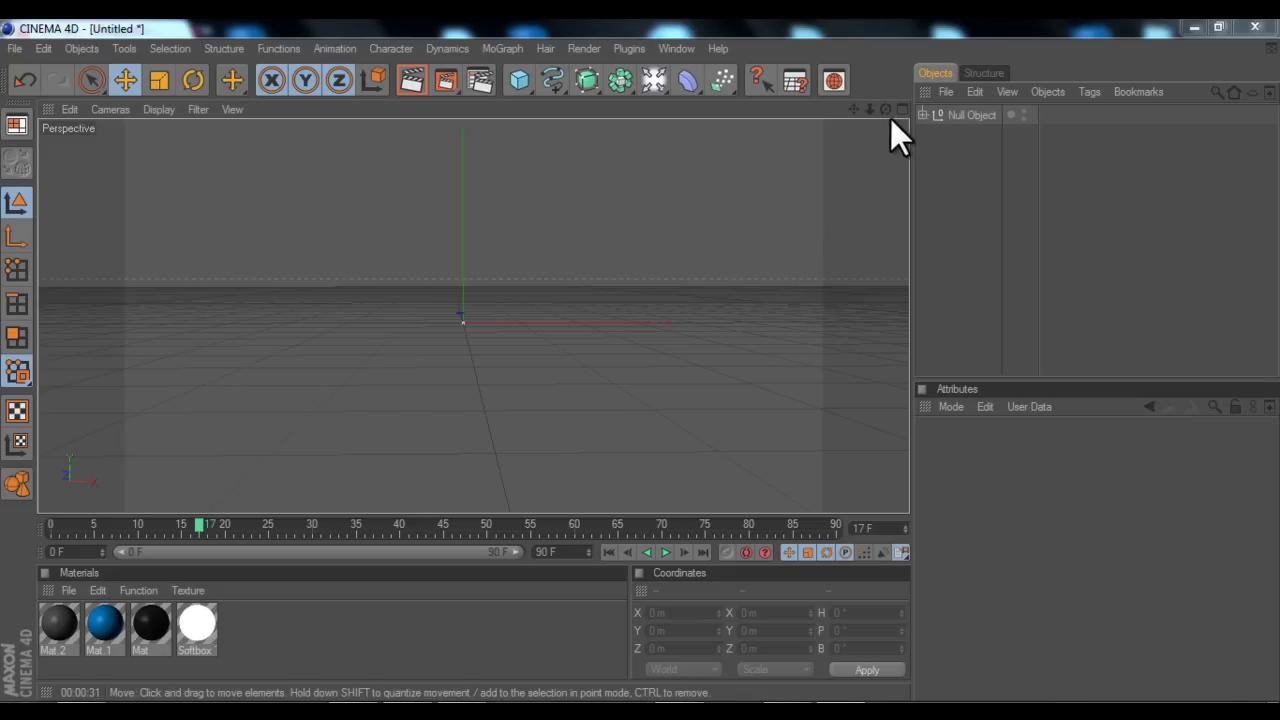
Step: Expand the Null Object group to inspect its lights, then collapse it again
left_click(922, 115)
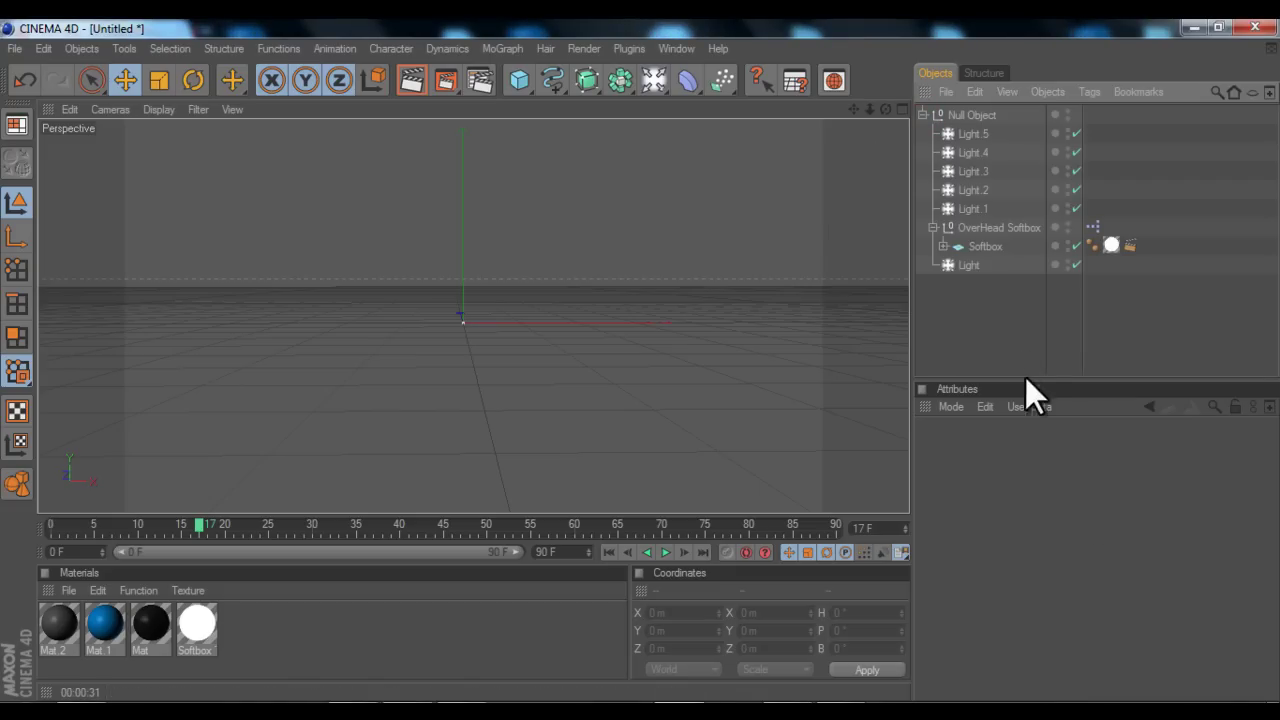
left_click_drag(1029, 349, 955, 160)
left_click(983, 327)
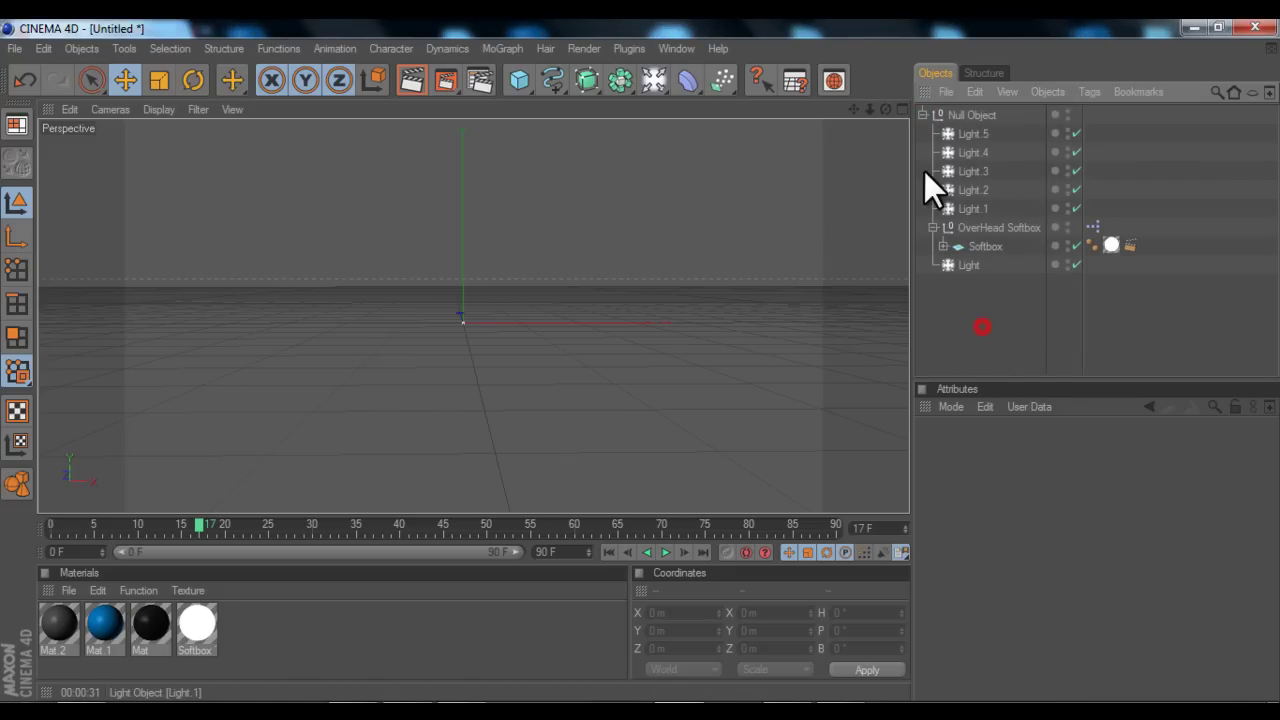
left_click(922, 115)
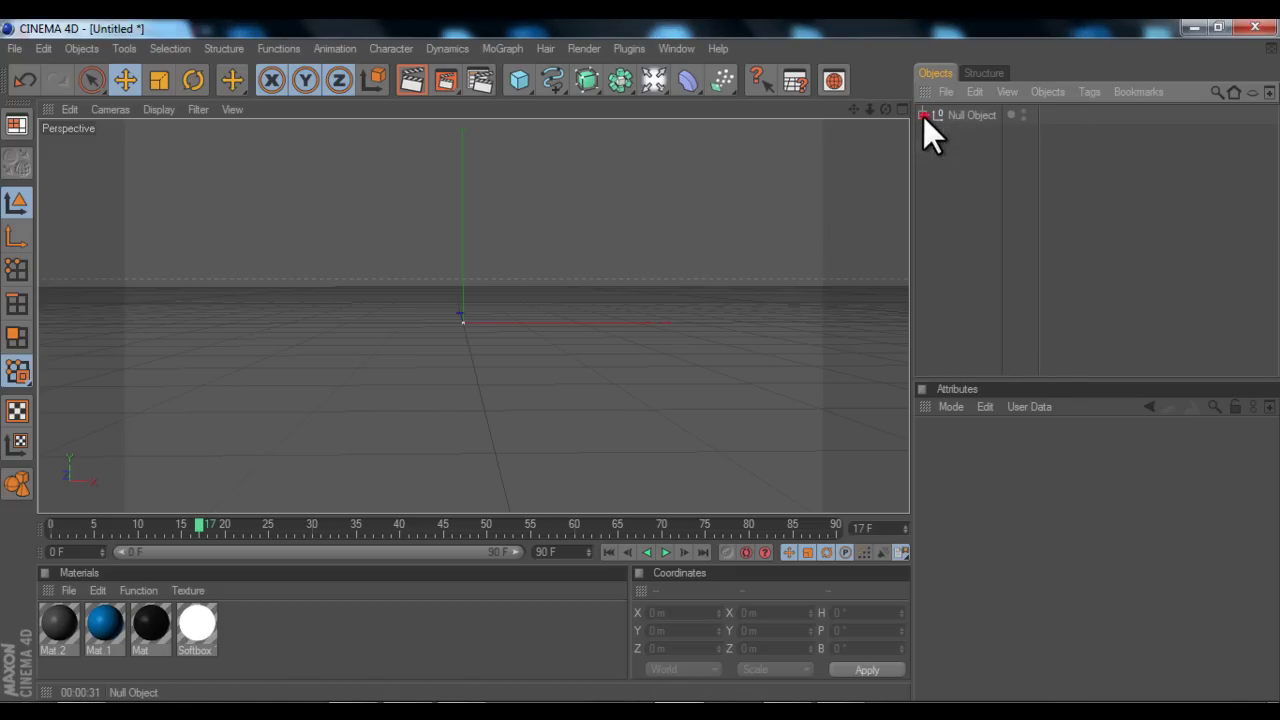
Step: Add a MoGraph Text Object and set its alignment to Middle
left_click(492, 50)
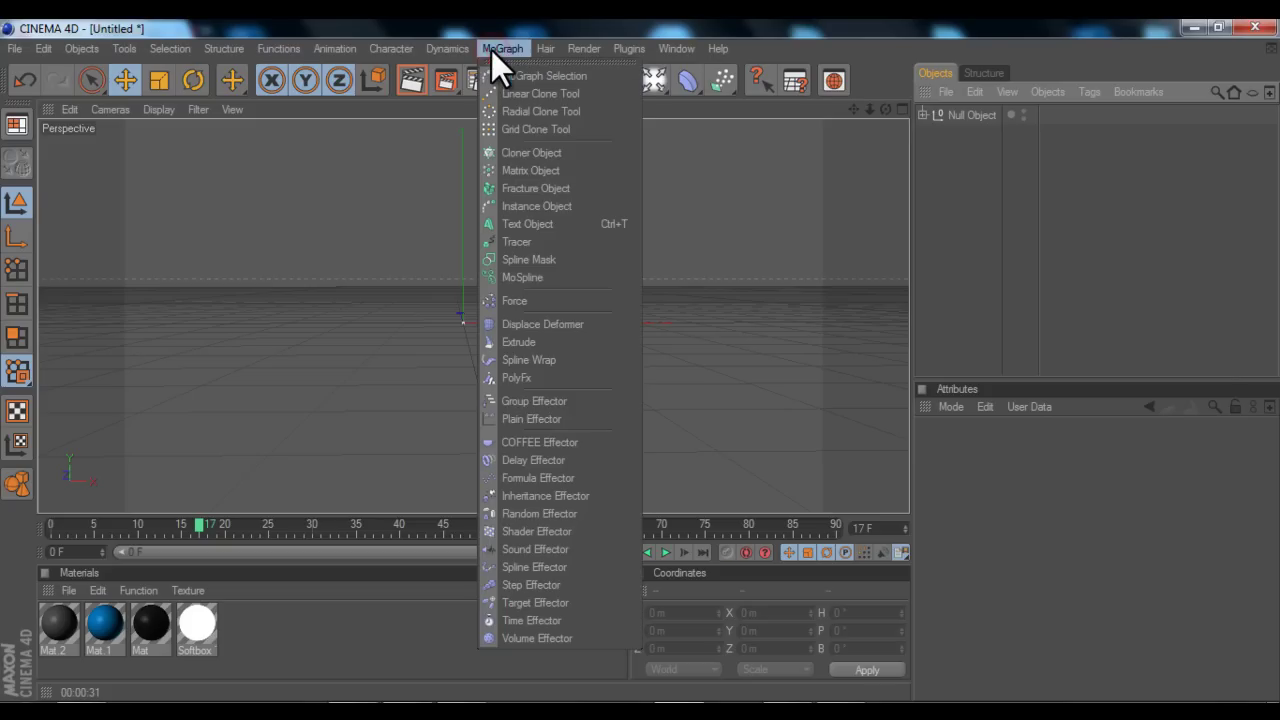
left_click(511, 228)
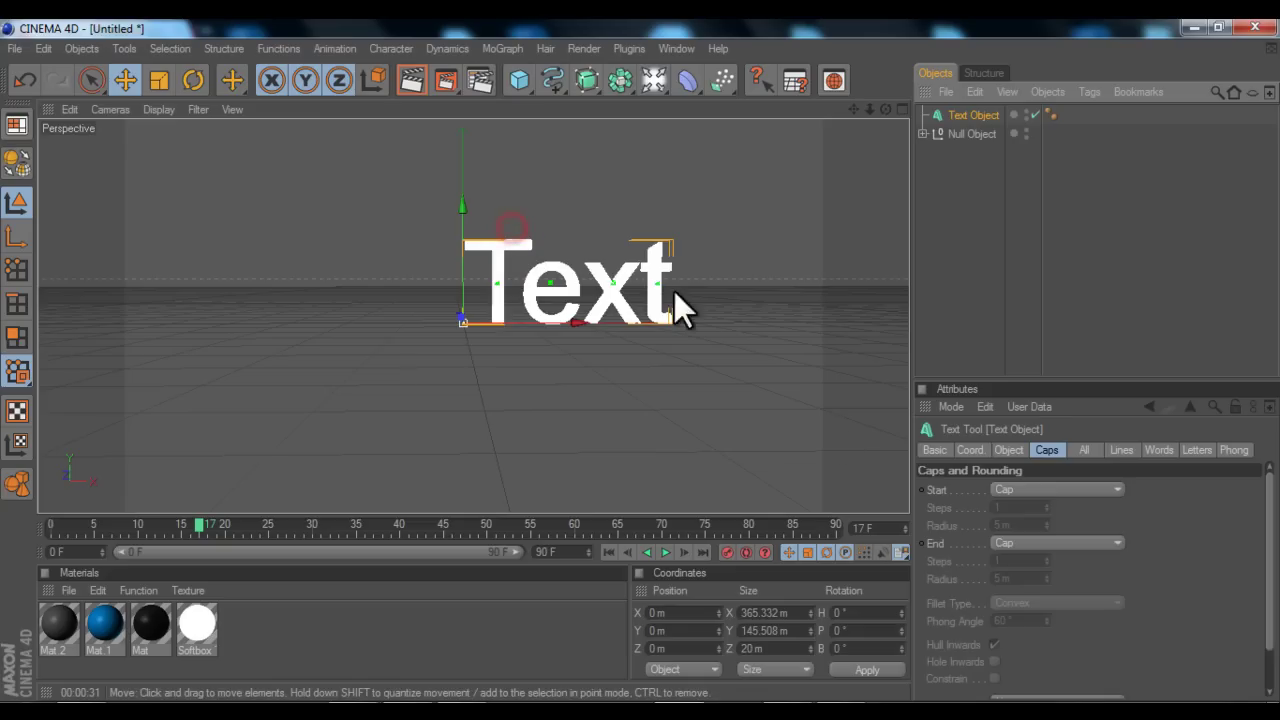
left_click(1013, 452)
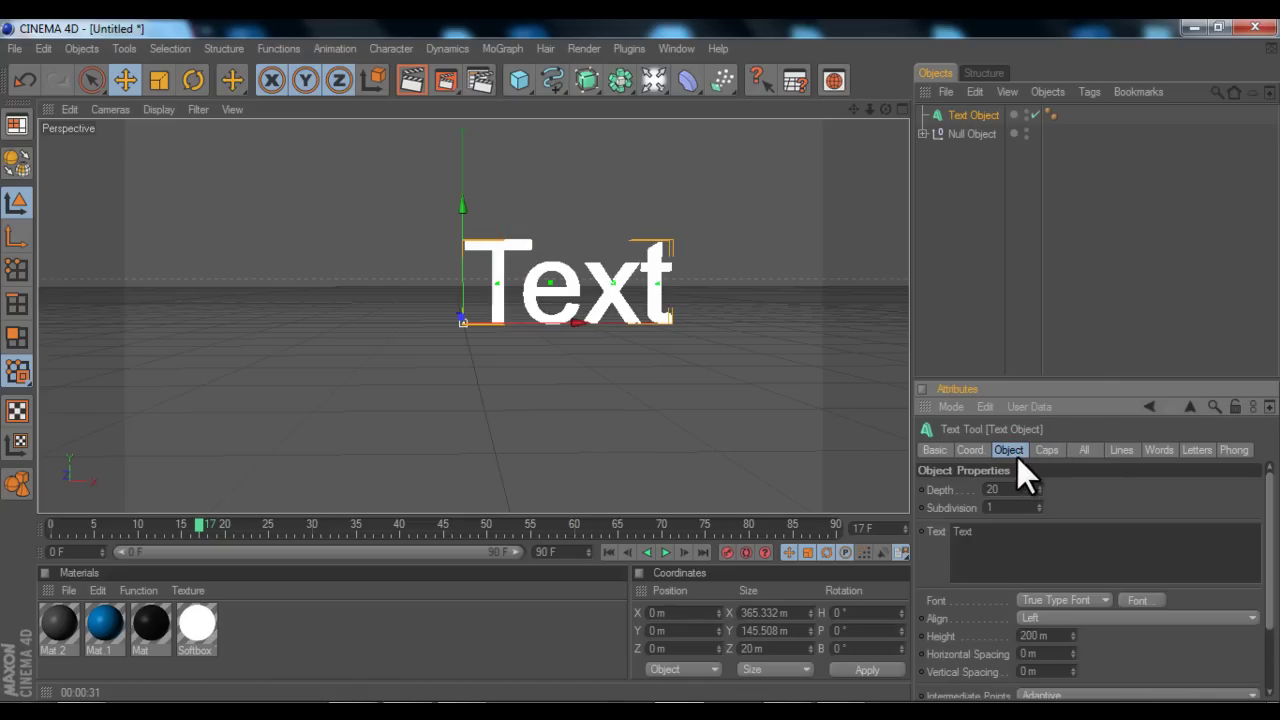
left_click(1039, 619)
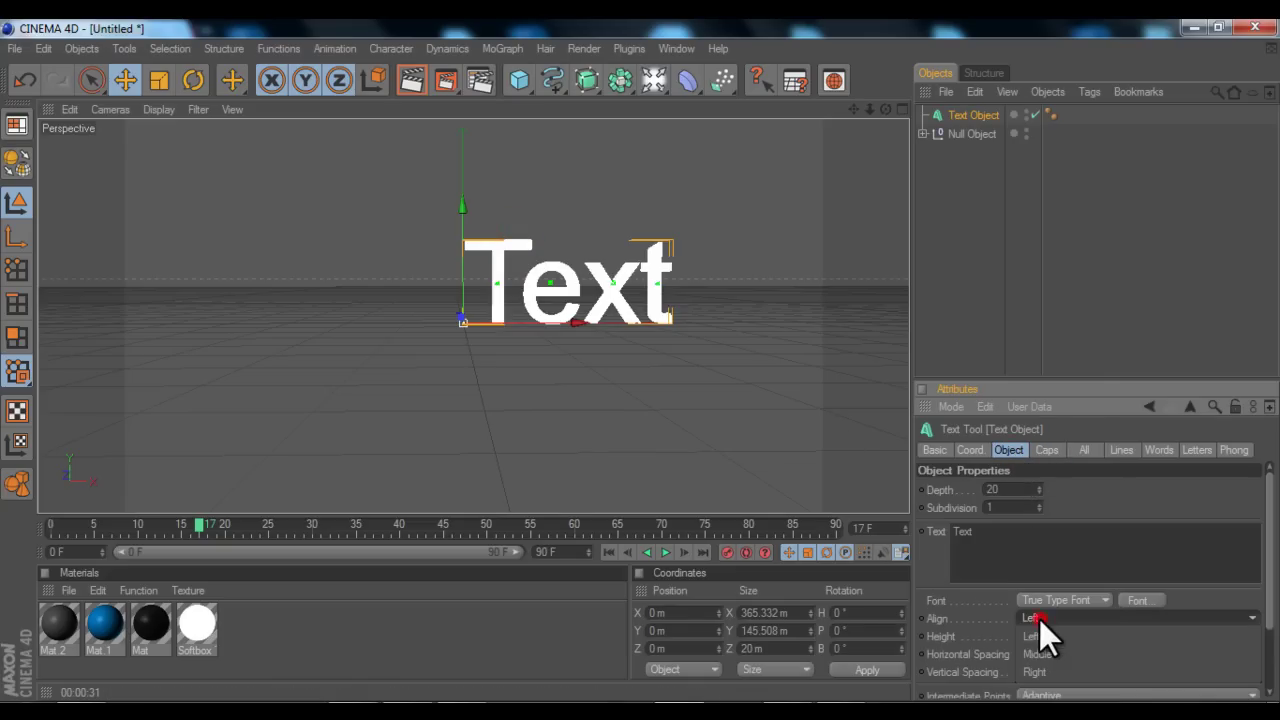
left_click(1044, 652)
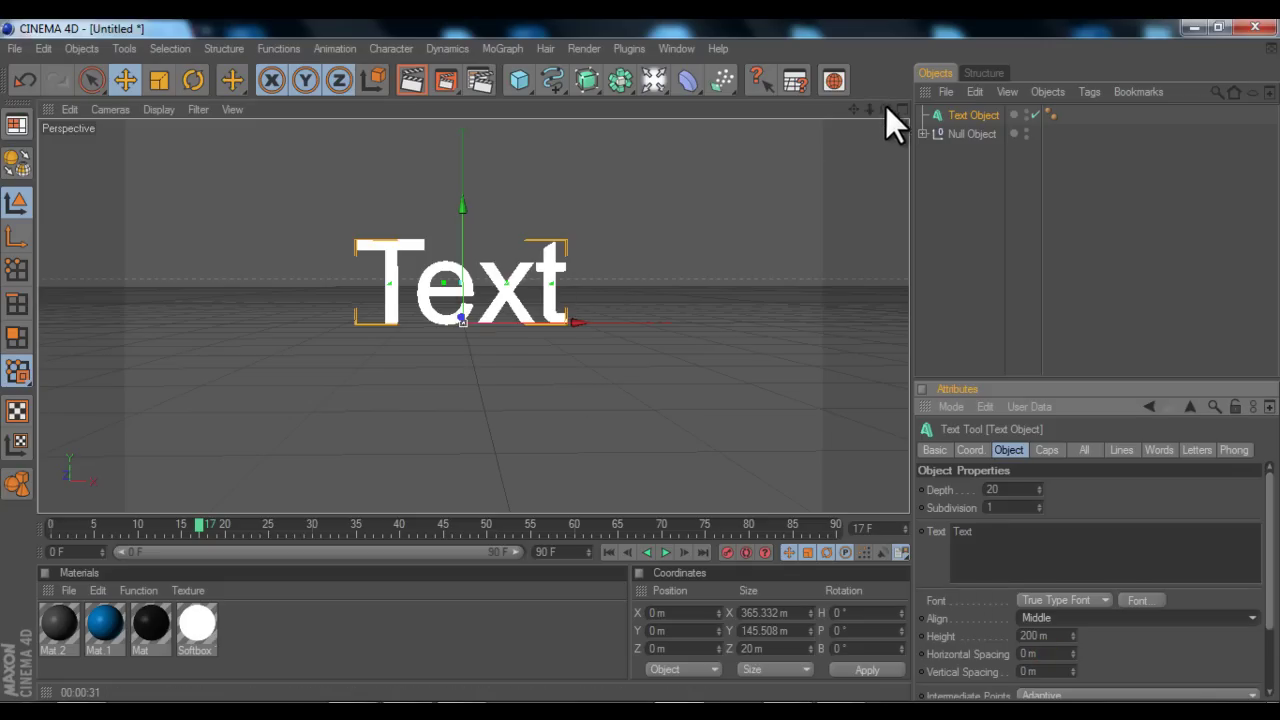
mouse_move(886, 109)
left_mouse_down()
mouse_move(616, 360)
mouse_move(661, 369)
mouse_move(622, 361)
mouse_move(675, 355)
left_mouse_up()
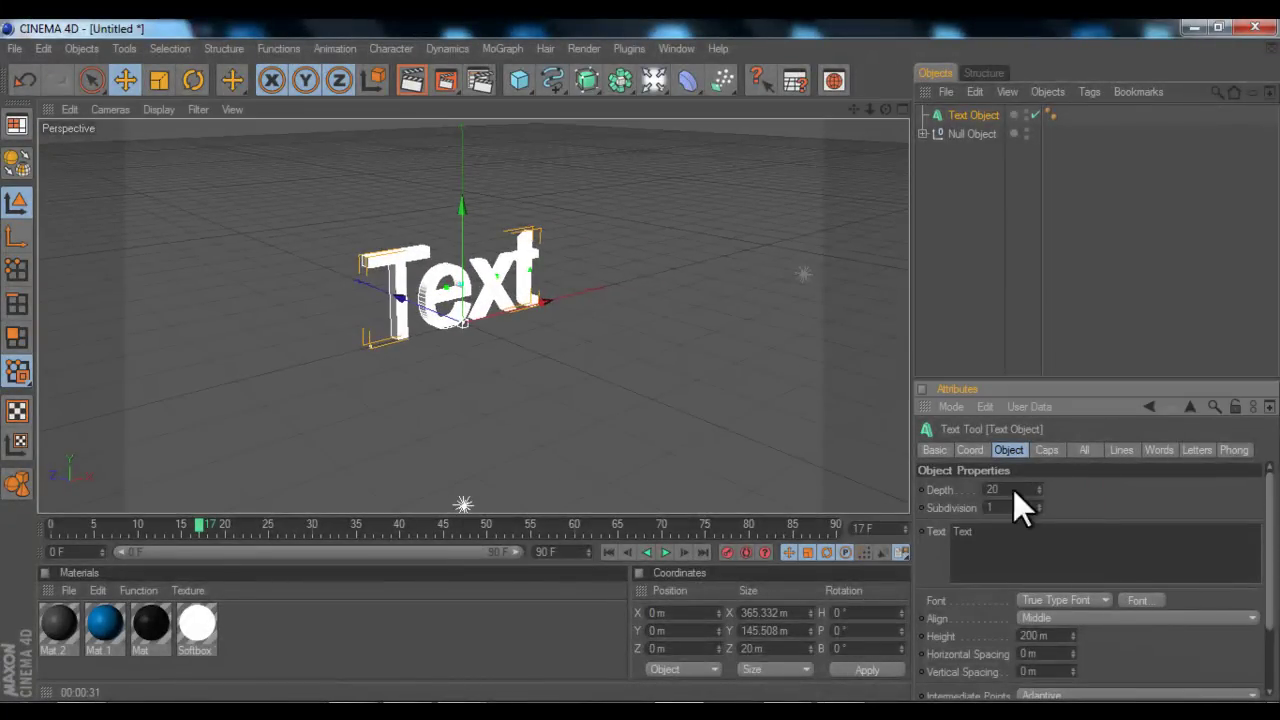
Step: Change the text to 'viDuBzx' and set its font to CAFE NERO M54
double_click(1030, 542)
type("vi")
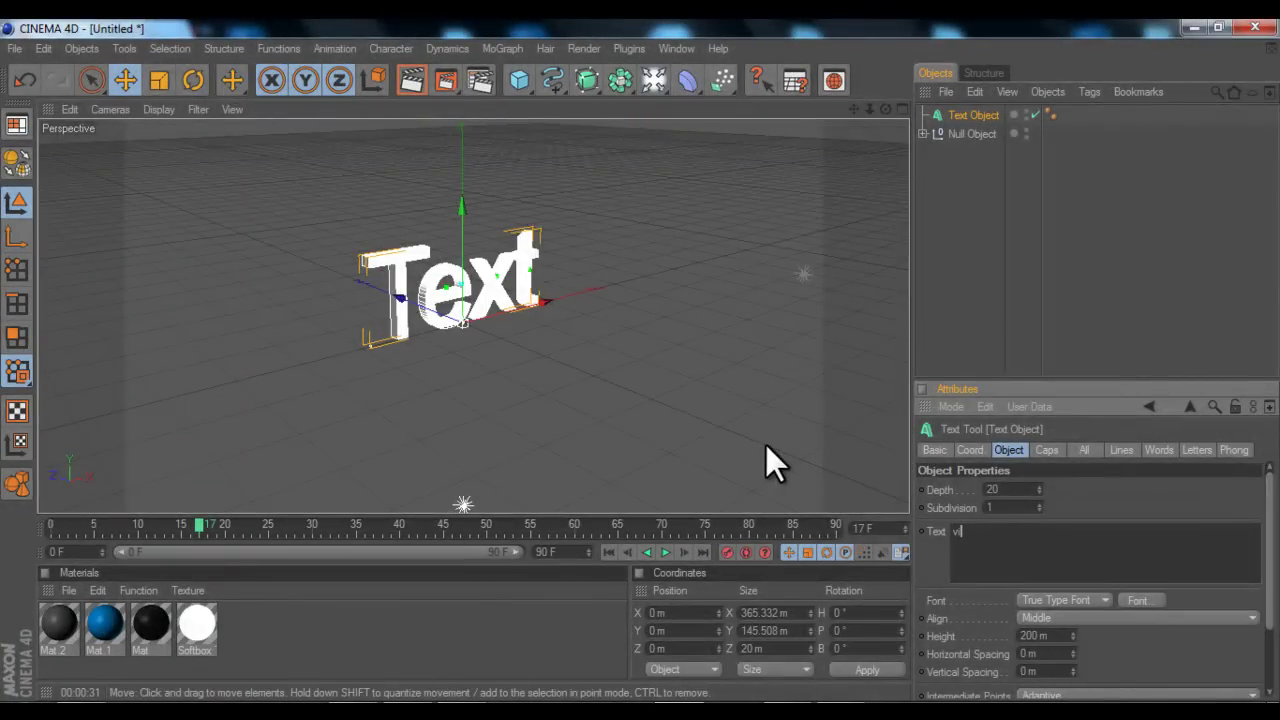
type("DuBa")
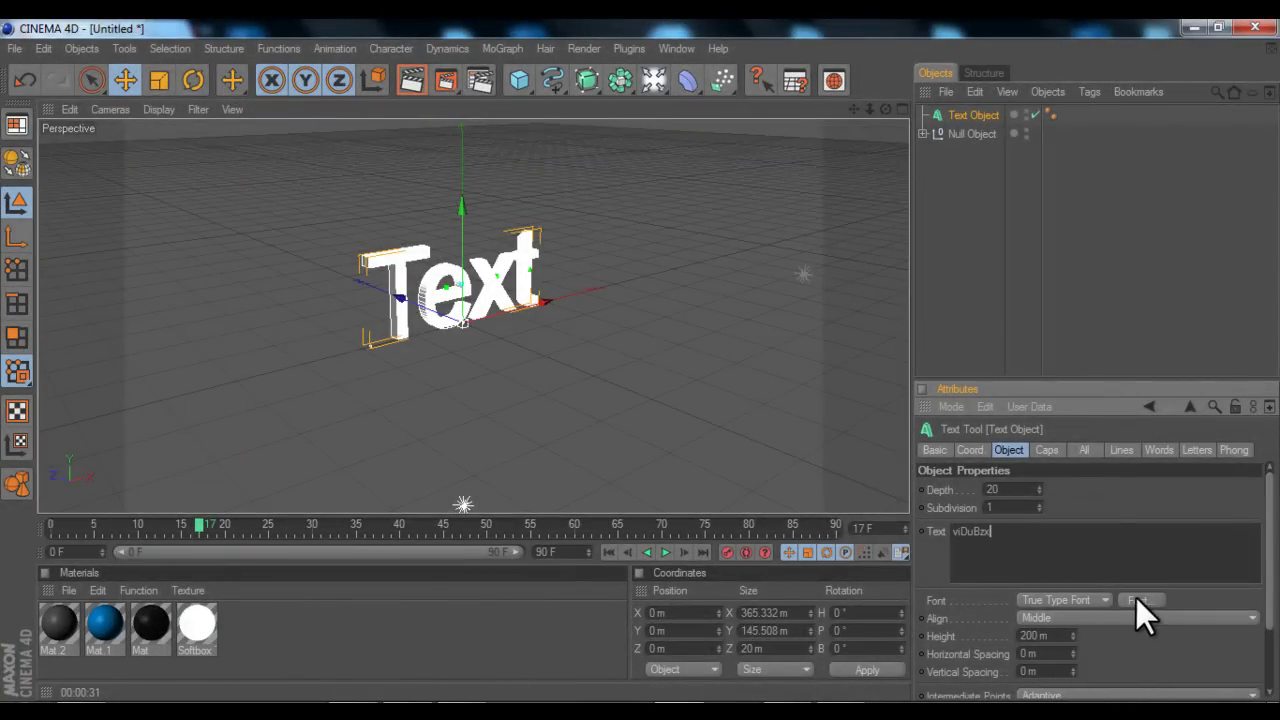
left_click(1138, 600)
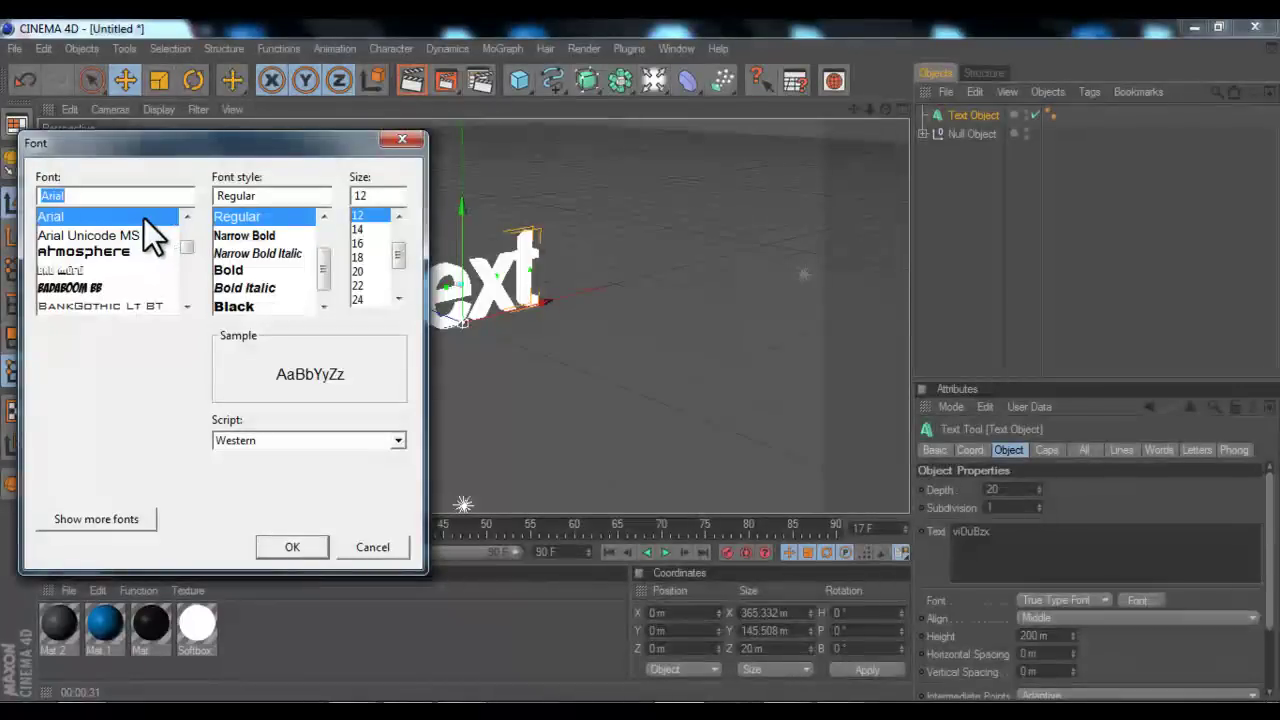
type("cafe")
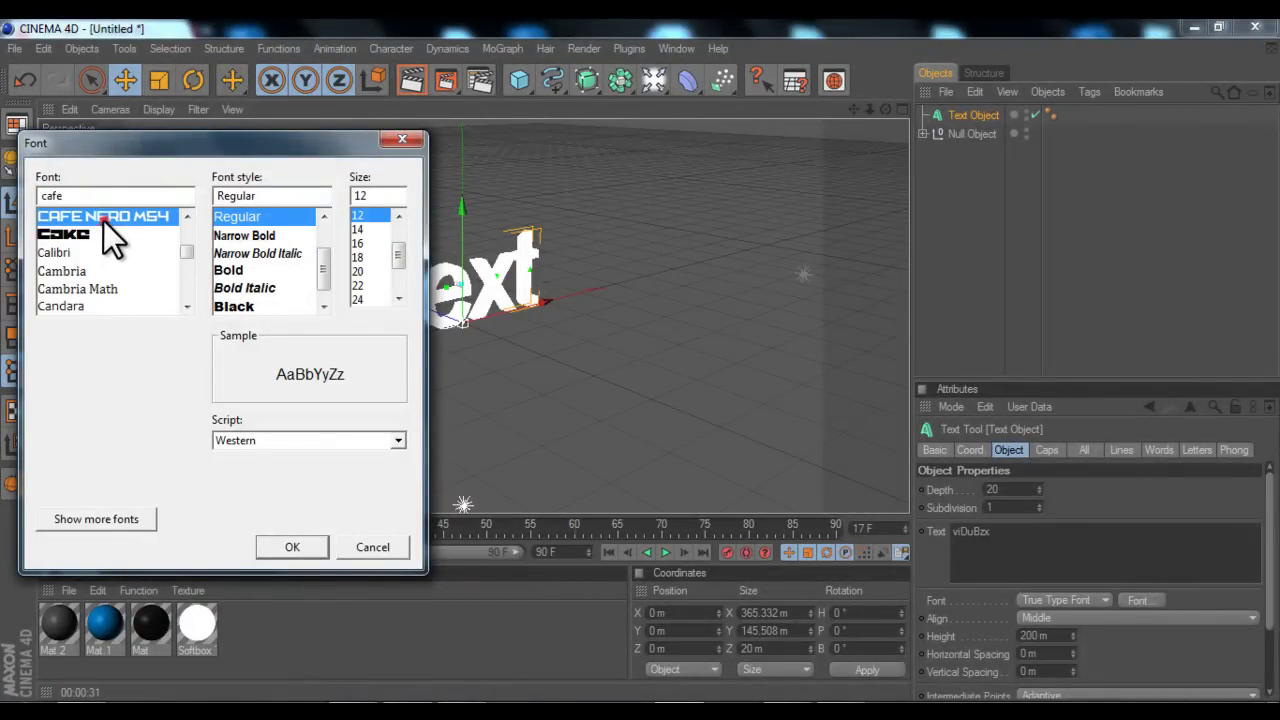
left_click(103, 220)
left_click(294, 550)
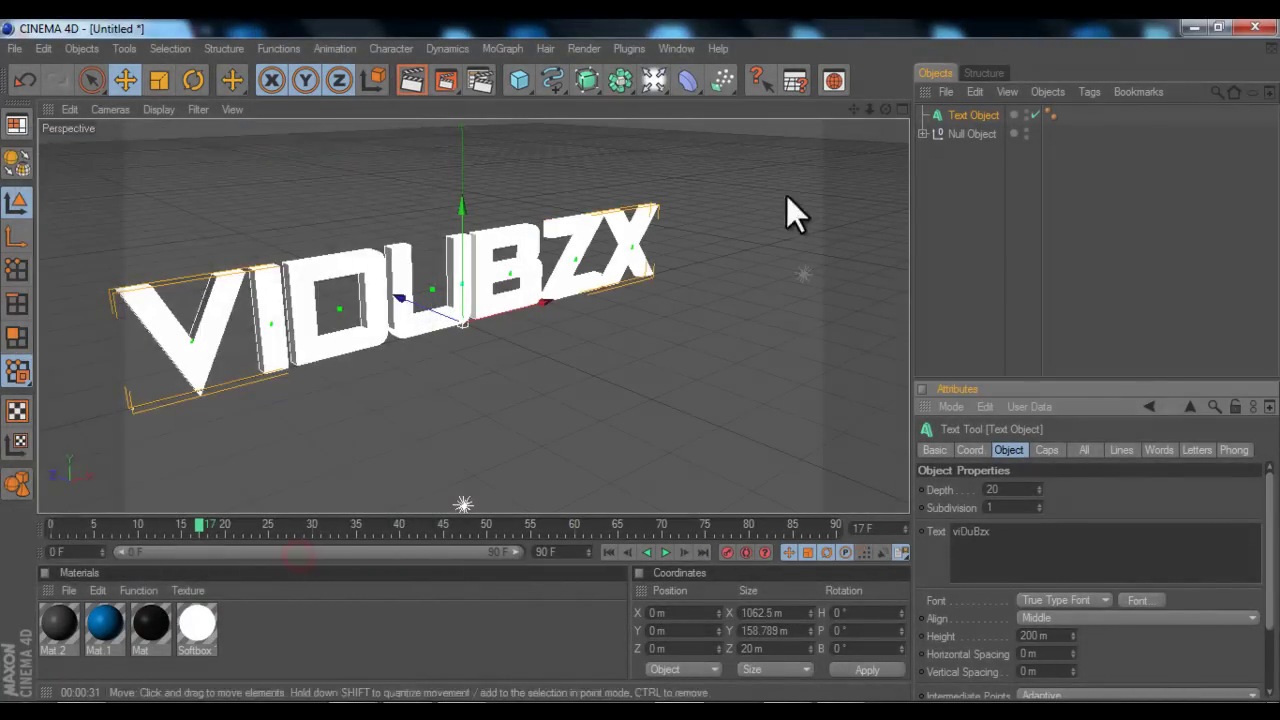
left_click_drag(884, 110, 657, 365)
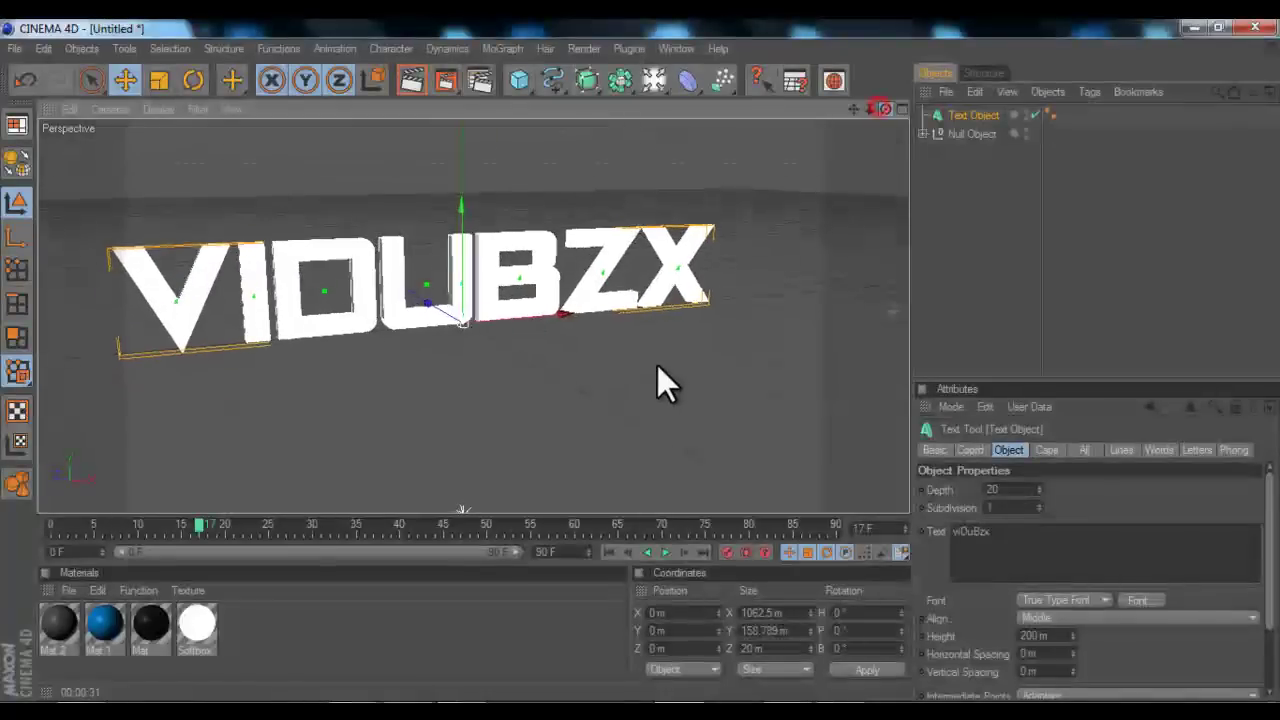
Step: Set the text's extrusion depth to 60, after first trying 99
left_click(1021, 488)
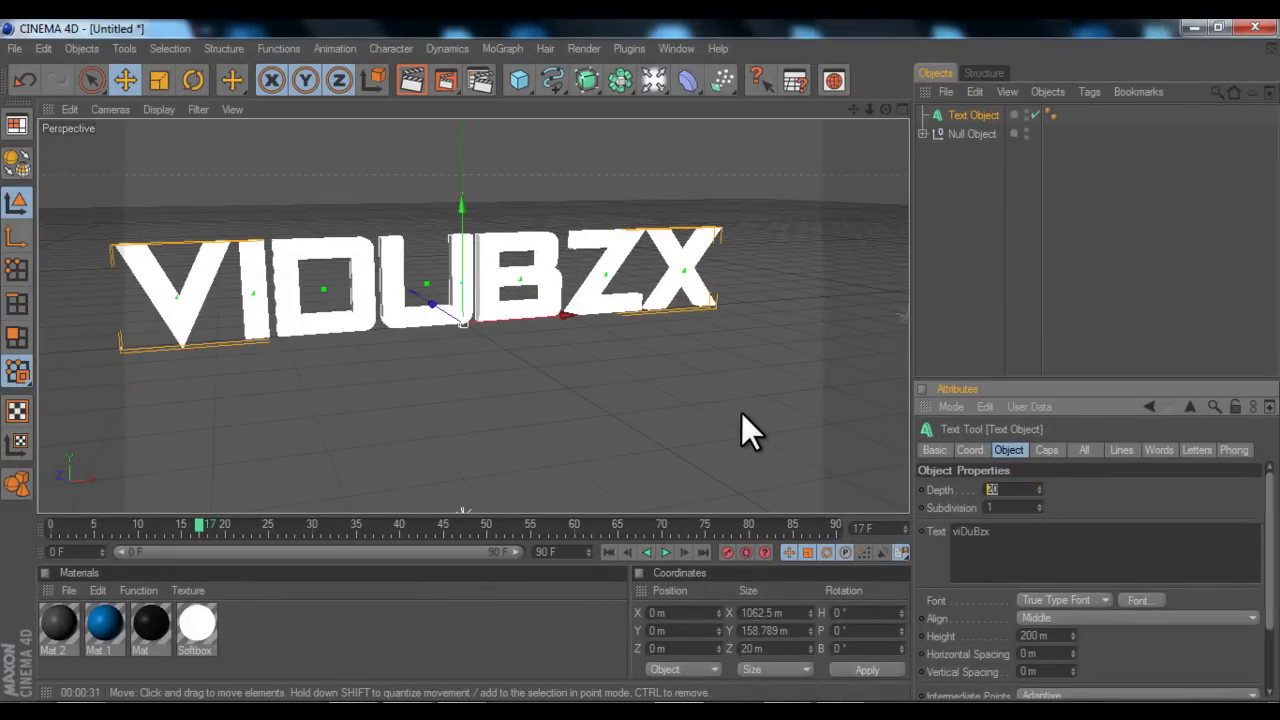
type("99")
key("Return")
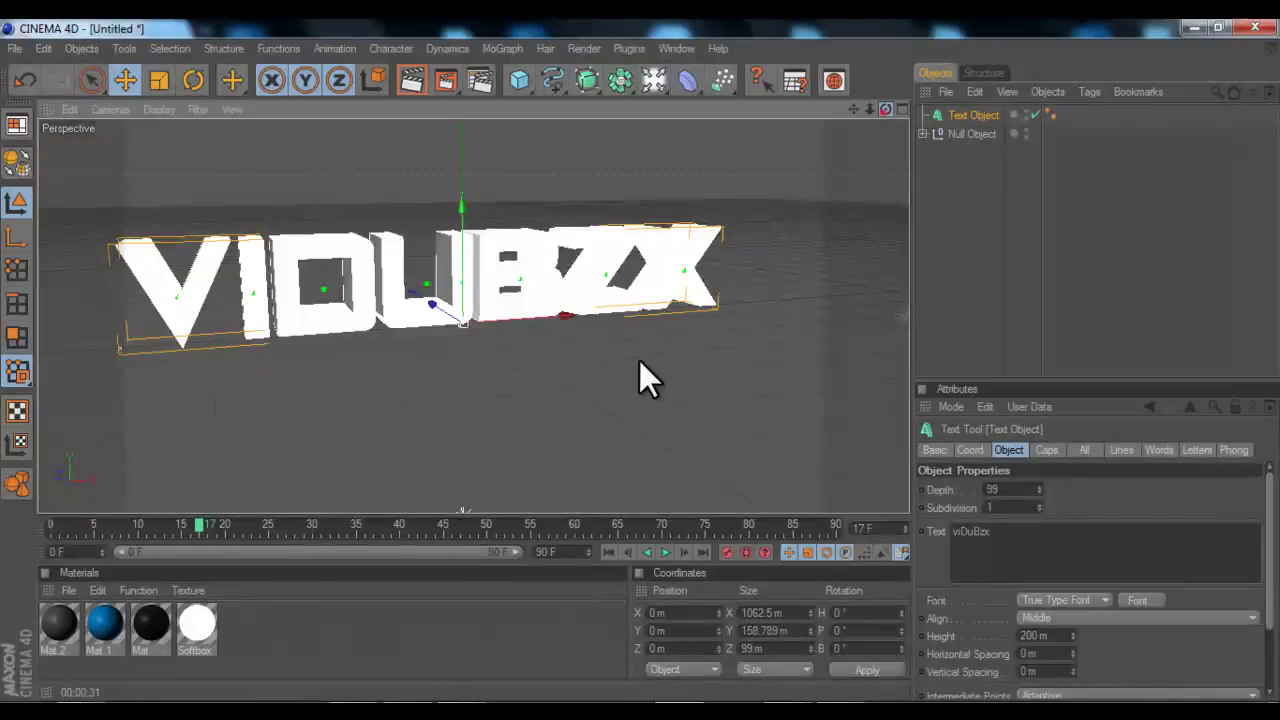
mouse_move(639, 362)
left_mouse_down("alt")
mouse_move(617, 356)
mouse_move(636, 361)
mouse_move(605, 372)
mouse_move(683, 360)
mouse_move(645, 360)
left_mouse_up("alt")
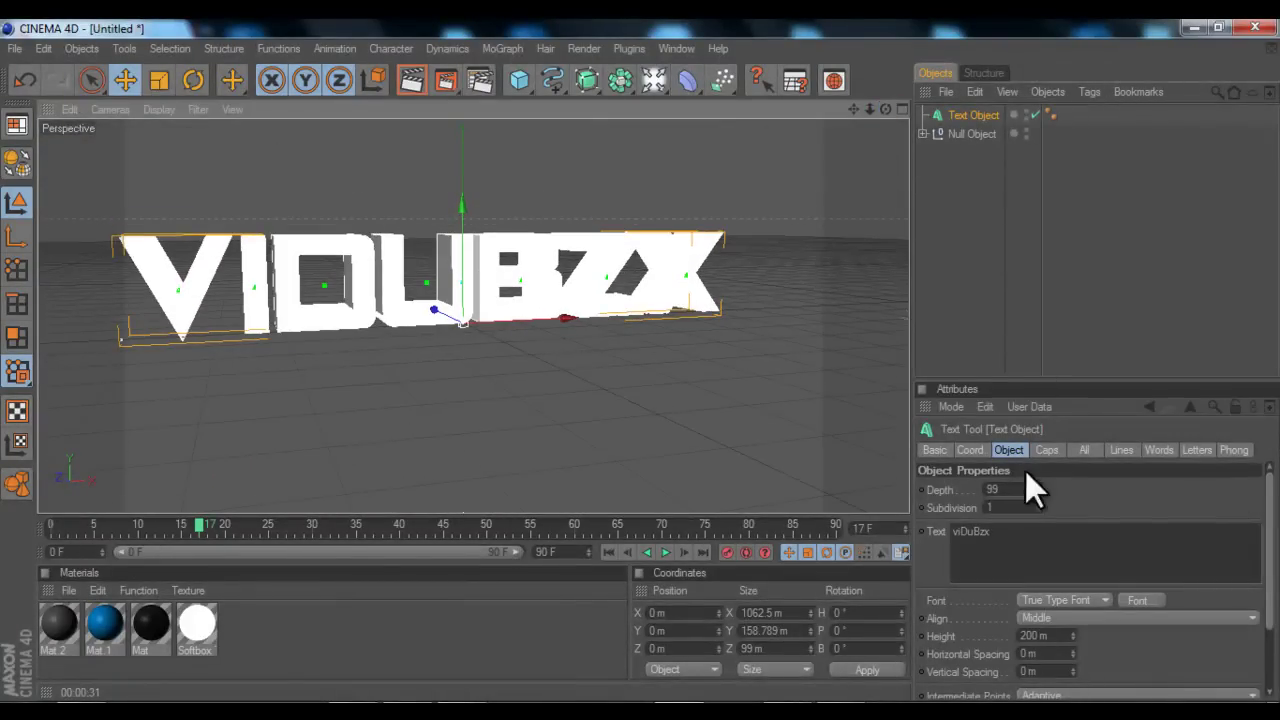
double_click(1005, 489)
type("60")
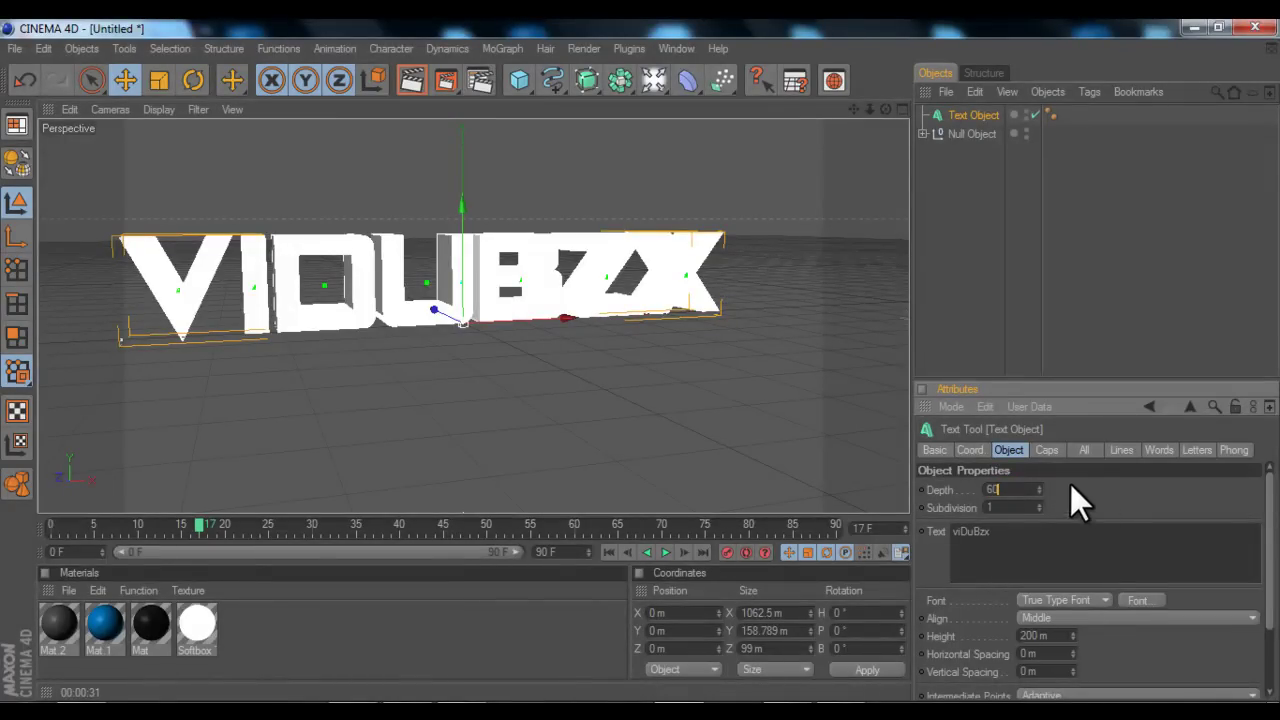
key("Return")
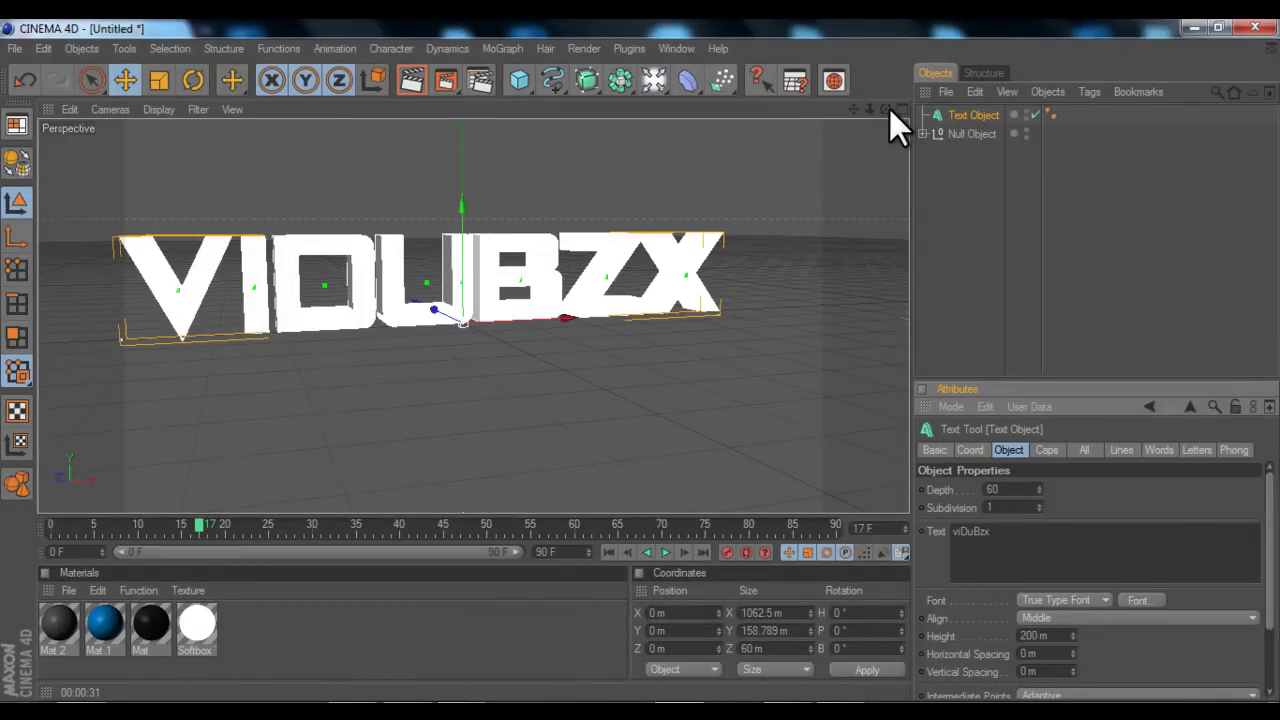
left_click_drag(885, 108, 656, 356)
left_click(1126, 492)
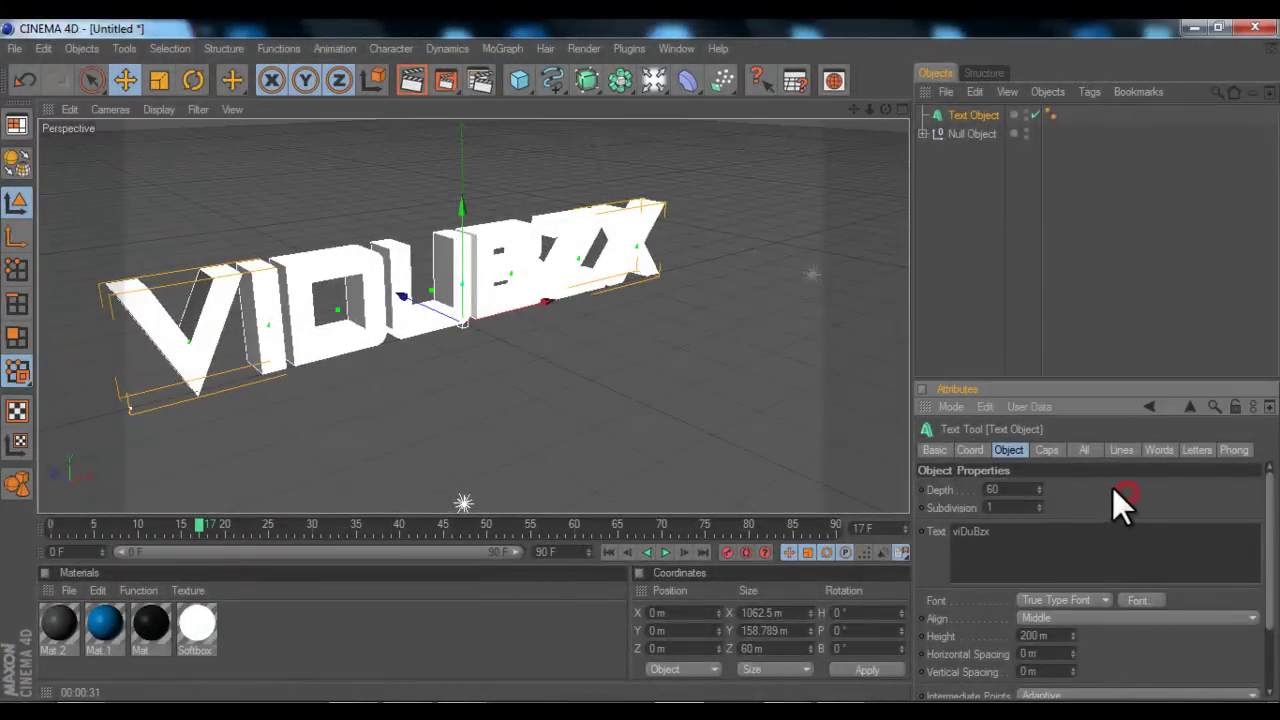
Step: Delete the unneeded Mat 1 and Mat 2 materials from the Material Manager
left_click_drag(870, 108, 801, 272)
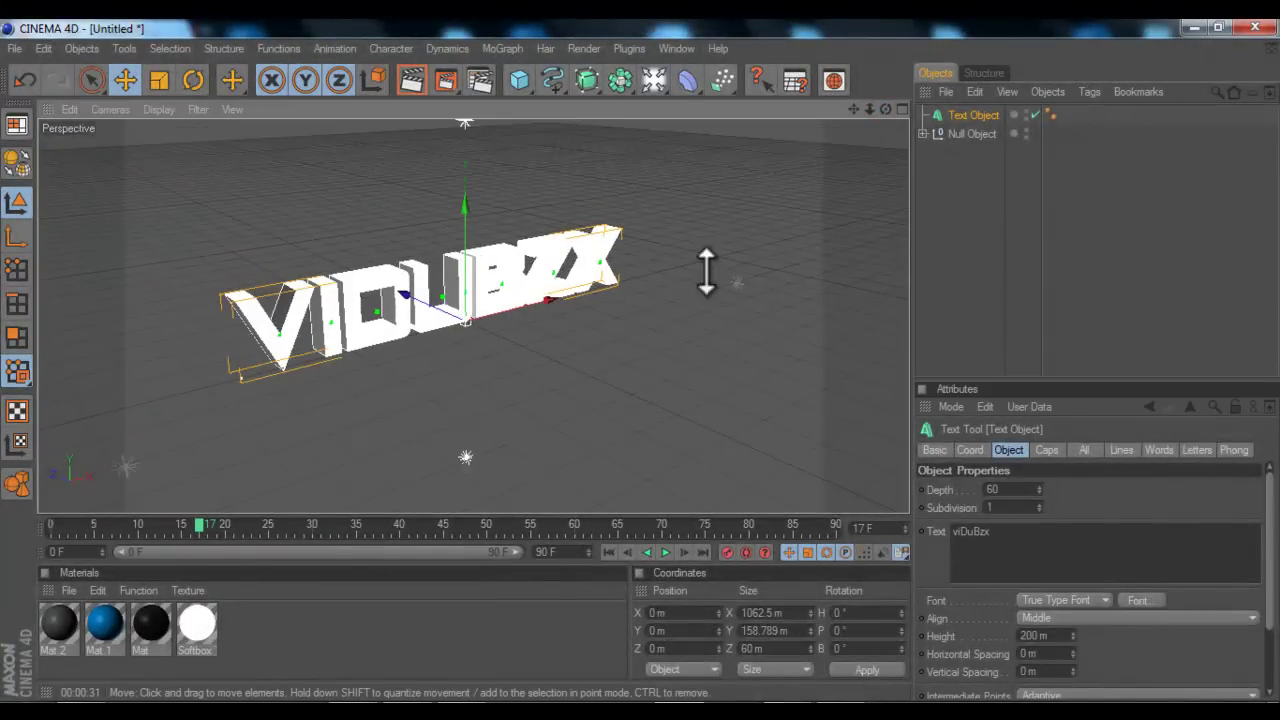
left_click_drag(286, 651, 57, 621)
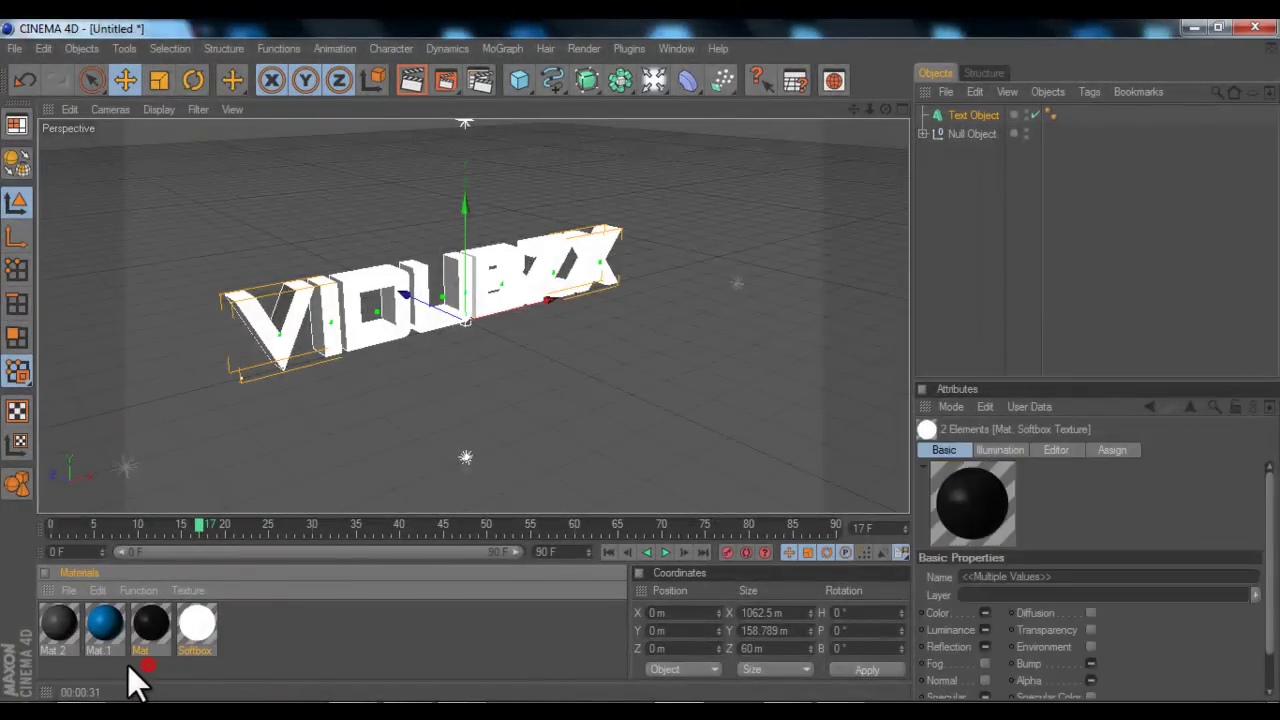
left_click(148, 668)
left_click_drag(104, 663, 24, 609)
key("Delete")
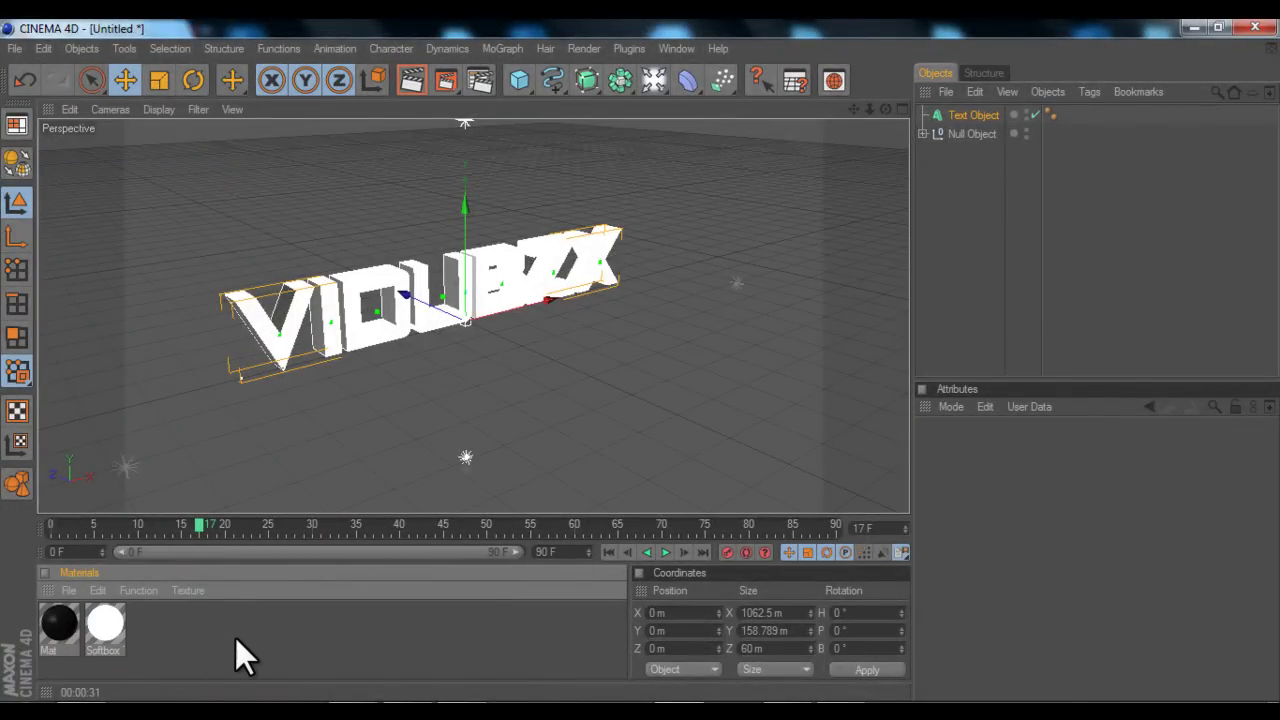
Step: Create a new material and colour it teal at R 0, G 121, B 145
double_click(240, 638)
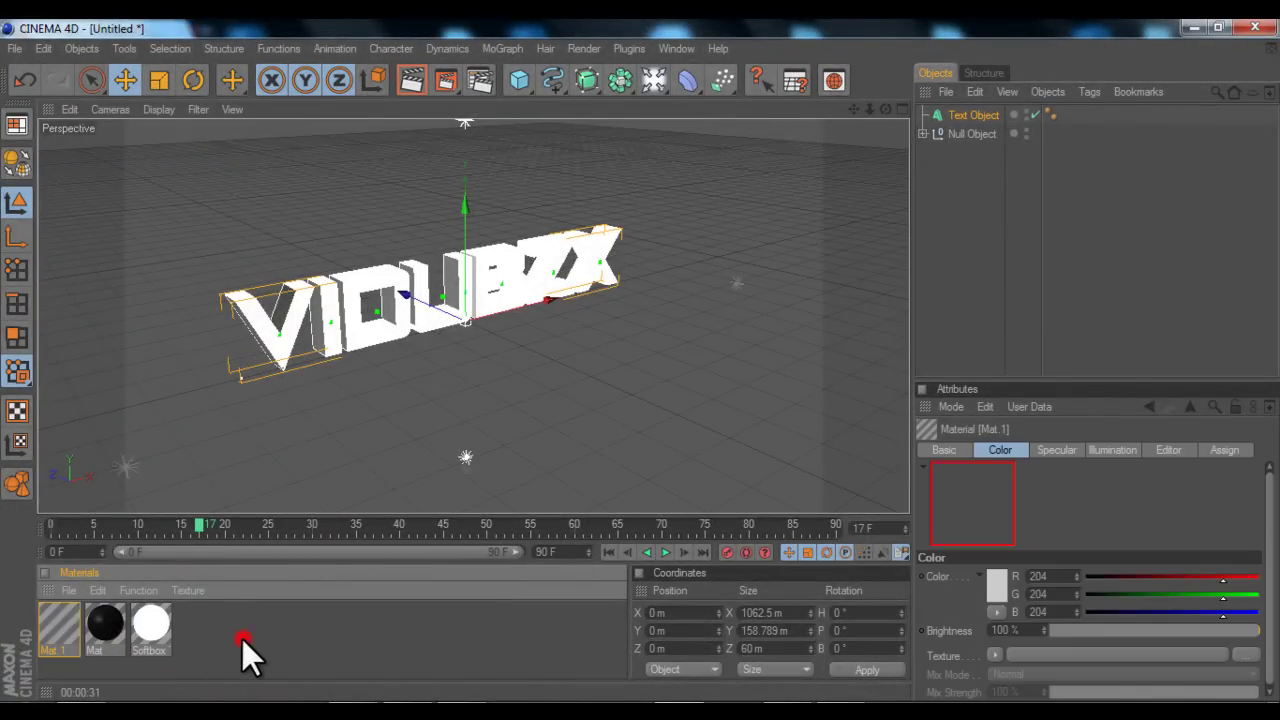
left_click(64, 627)
double_click(64, 624)
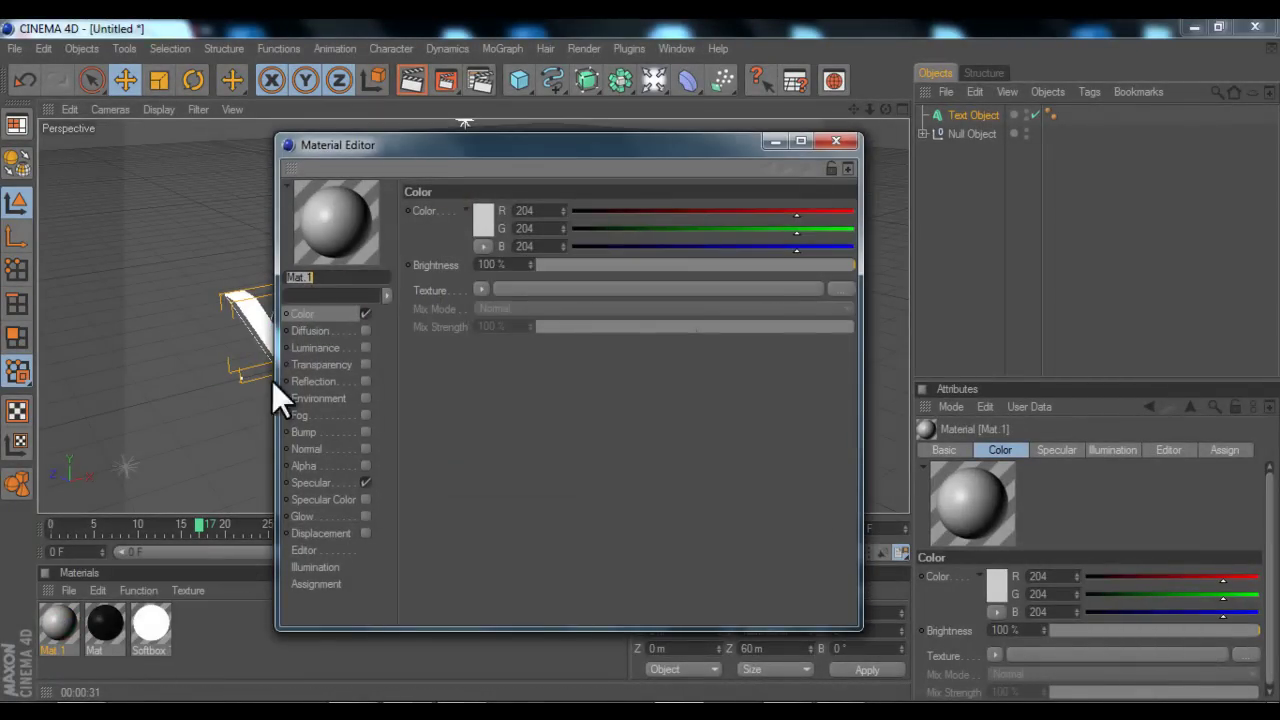
left_click(322, 313)
left_click(486, 215)
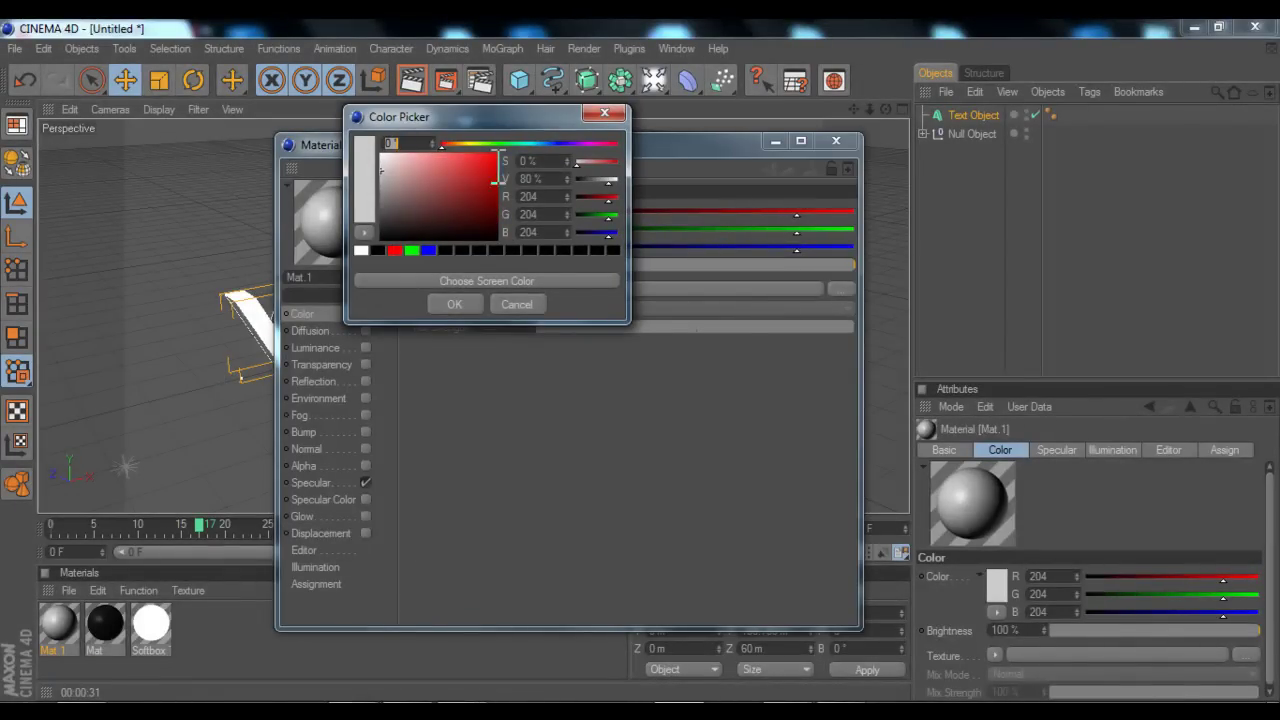
left_click_drag(578, 147, 533, 145)
mouse_move(465, 201)
left_mouse_down()
mouse_move(475, 198)
mouse_move(469, 213)
left_mouse_up()
left_click(450, 304)
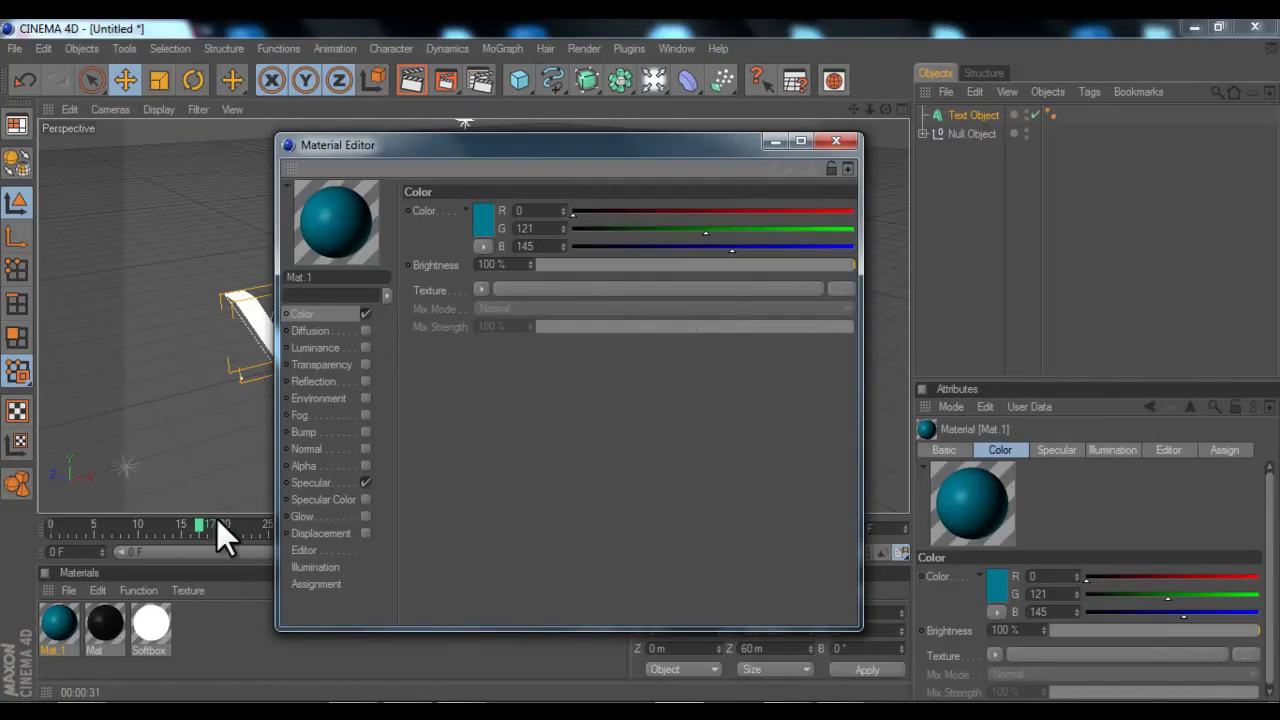
Step: Close the Material Editor and show the Text Object's Caps settings
left_click(832, 142)
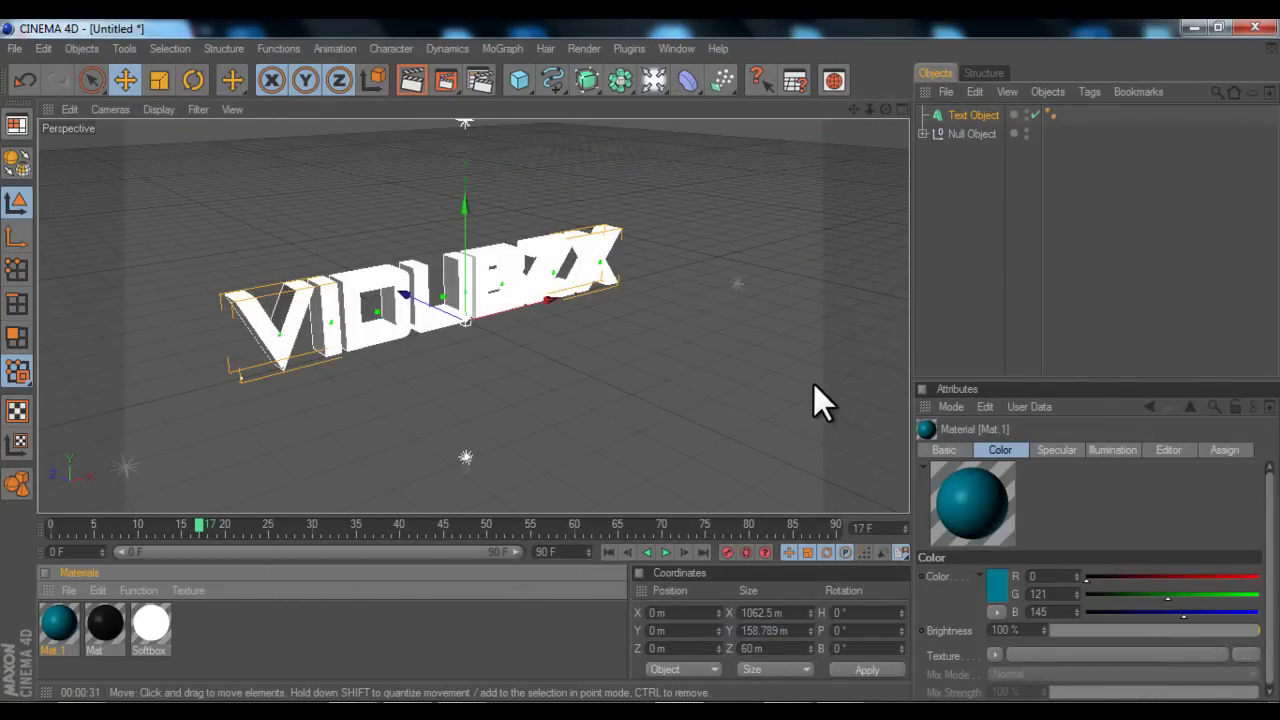
left_click(975, 117)
left_click(1046, 450)
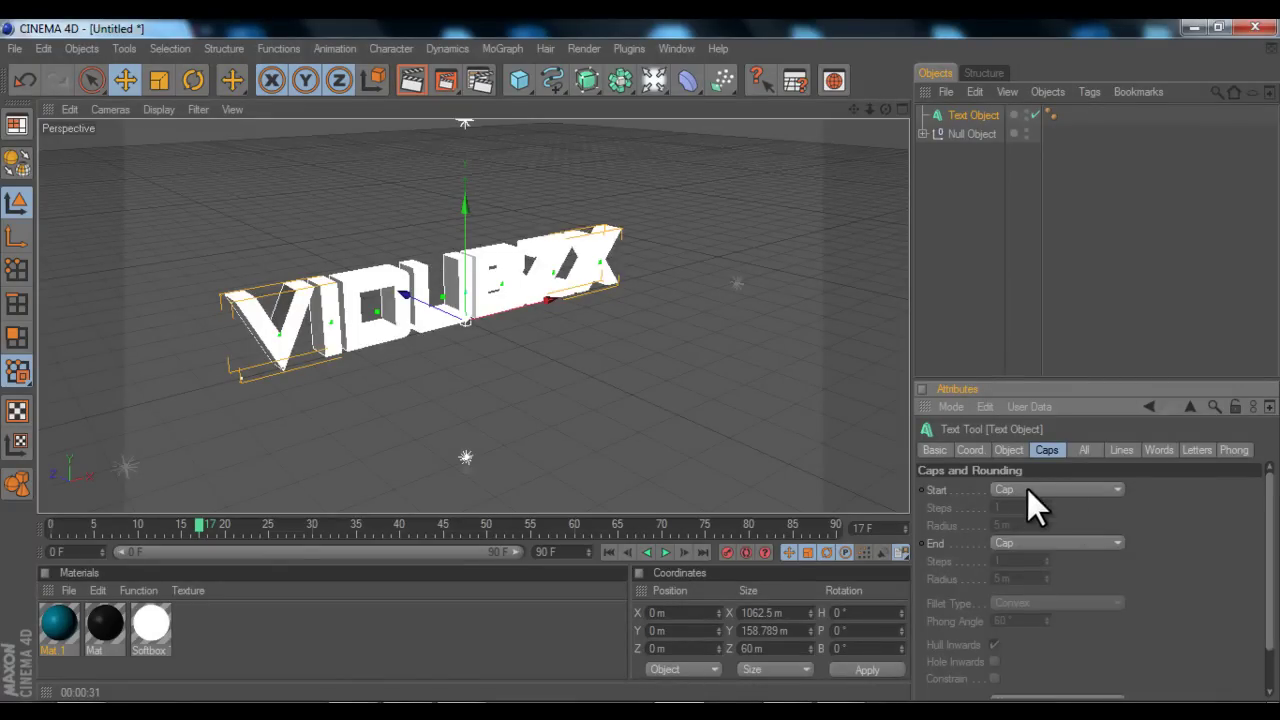
Step: Zoom in and orbit to face the text head-on, then switch to the YouTube page
scroll(740, 252, "up", 2)
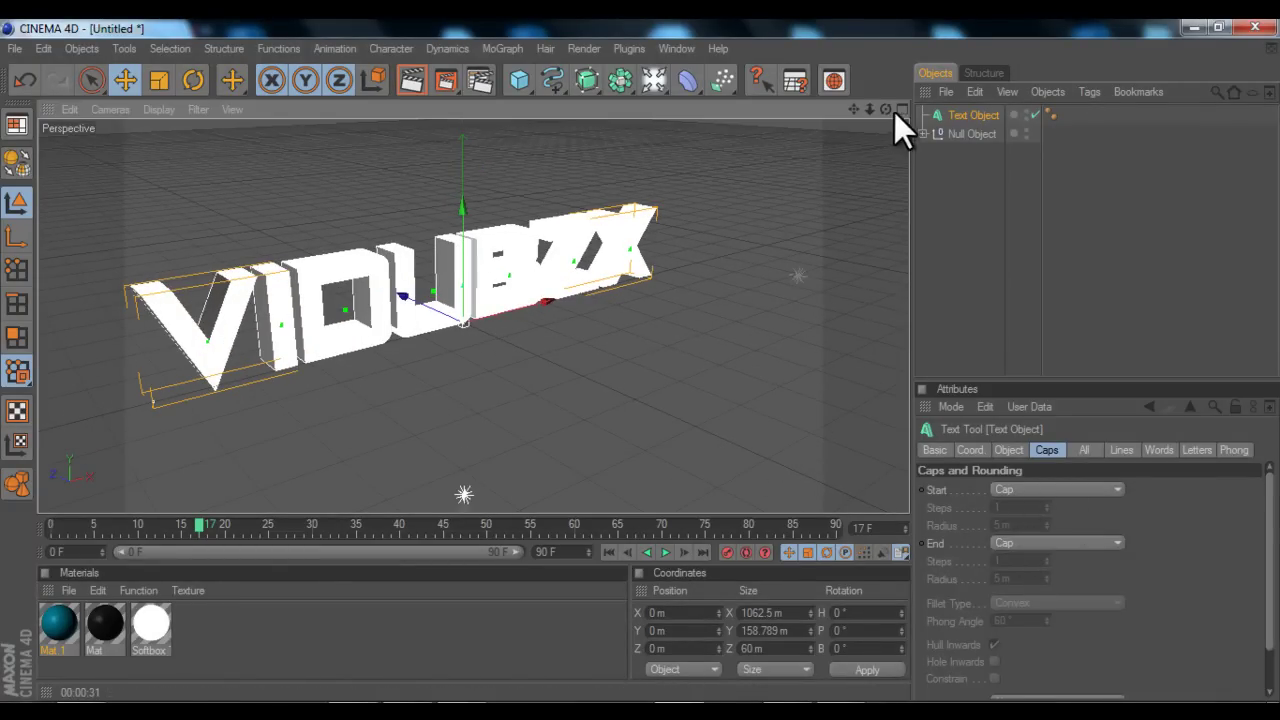
left_click_drag(885, 110, 639, 360)
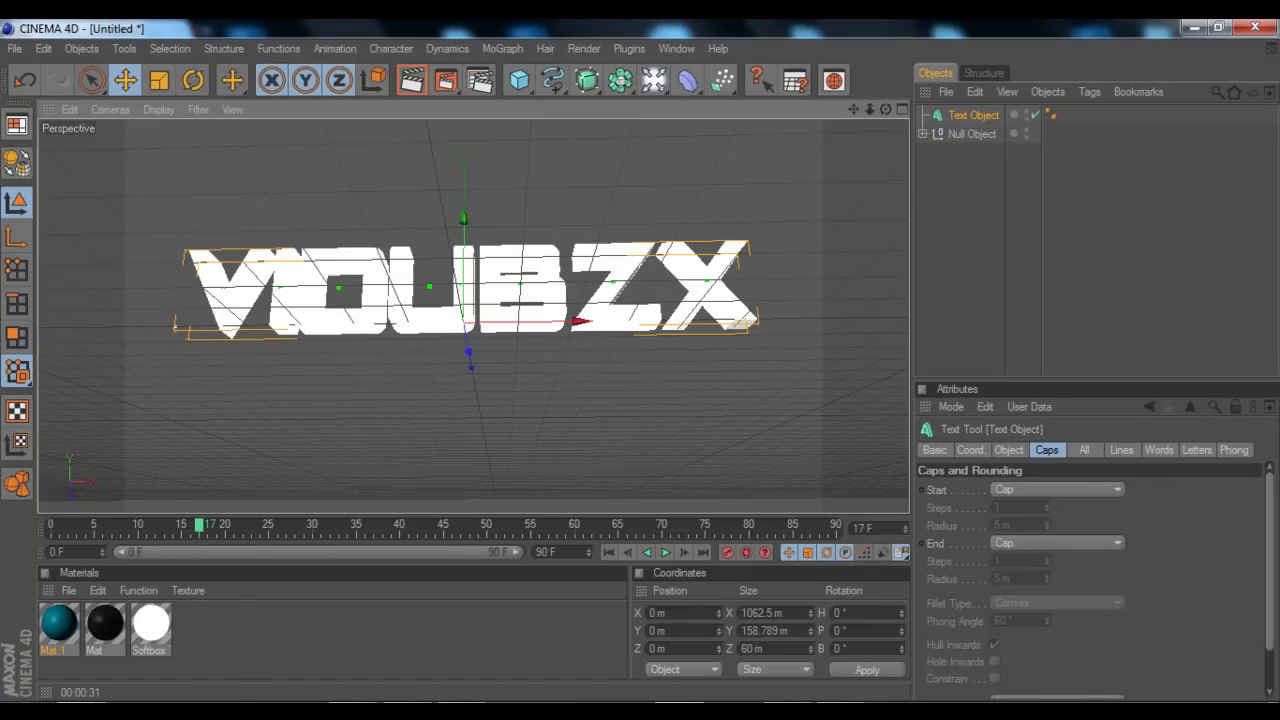
left_click(100, 620)
Step: Scroll through the YouTube channel page, then return to Cinema 4D facing the text head-on
scroll(62, 555, "down", 3)
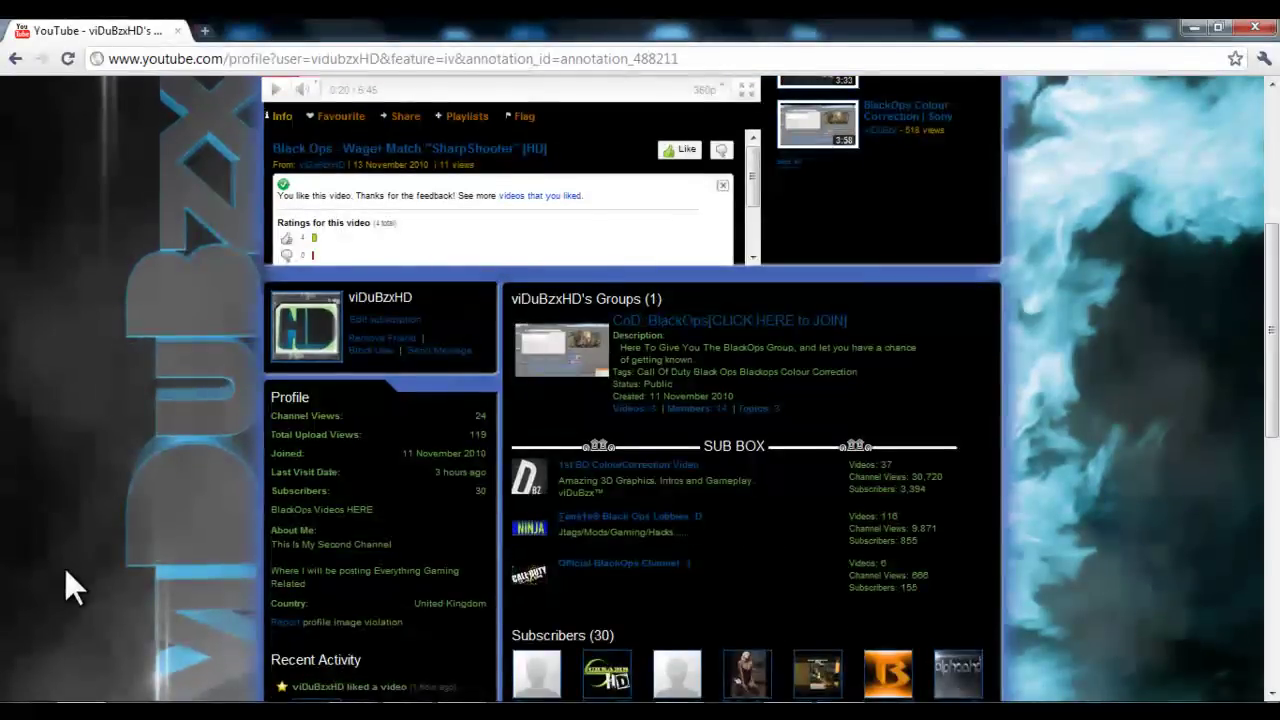
scroll(58, 575, "down", 2)
scroll(40, 545, "up", 5)
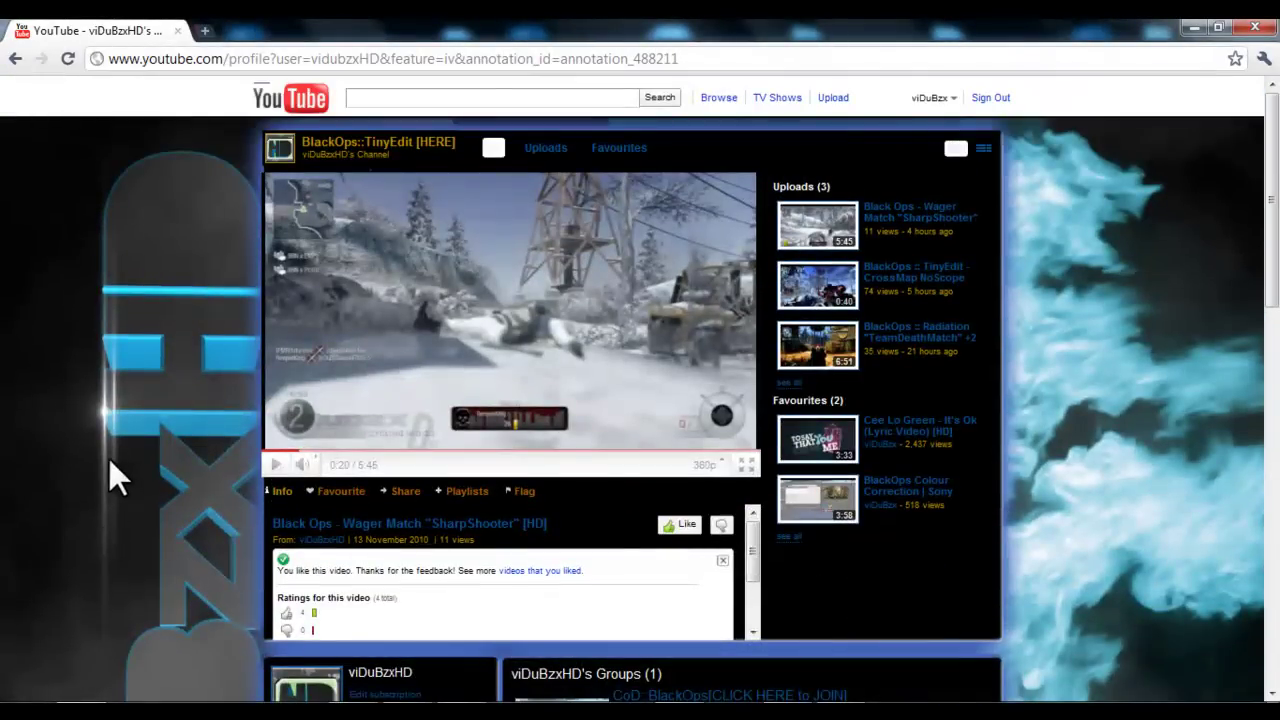
scroll(277, 640, "down", 8)
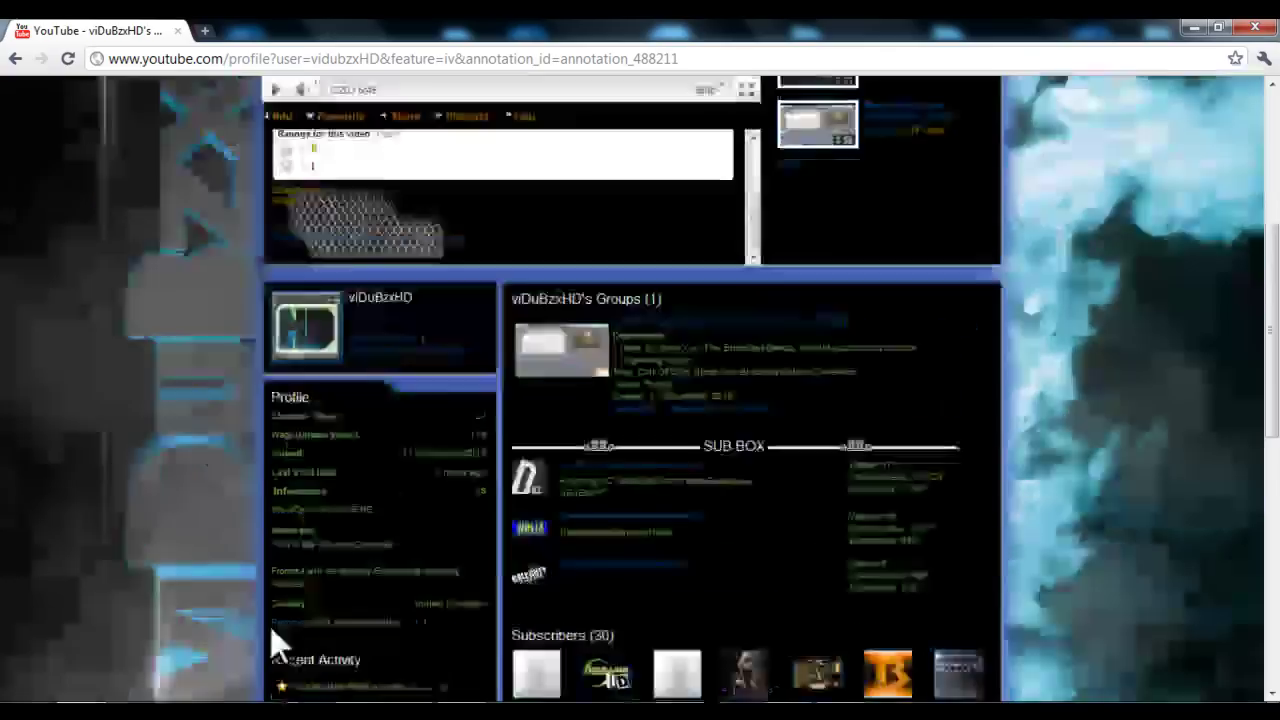
scroll(290, 540, "up", 6)
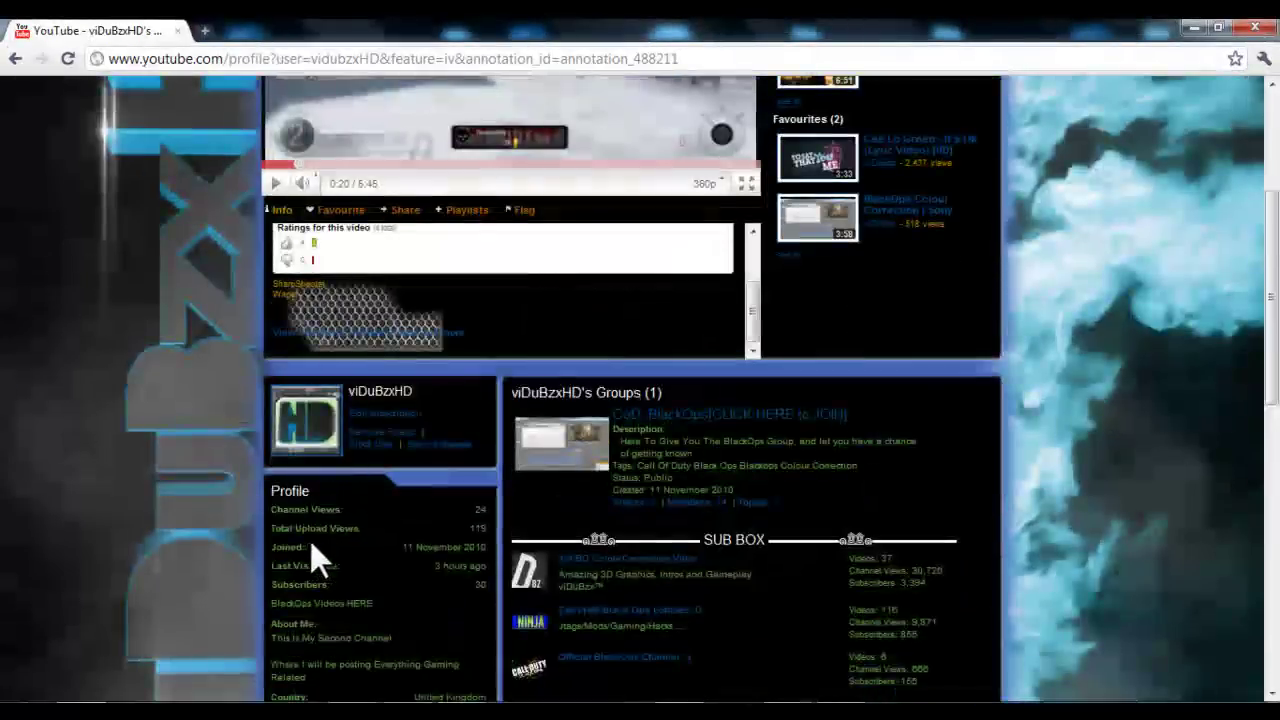
scroll(212, 495, "up", 1)
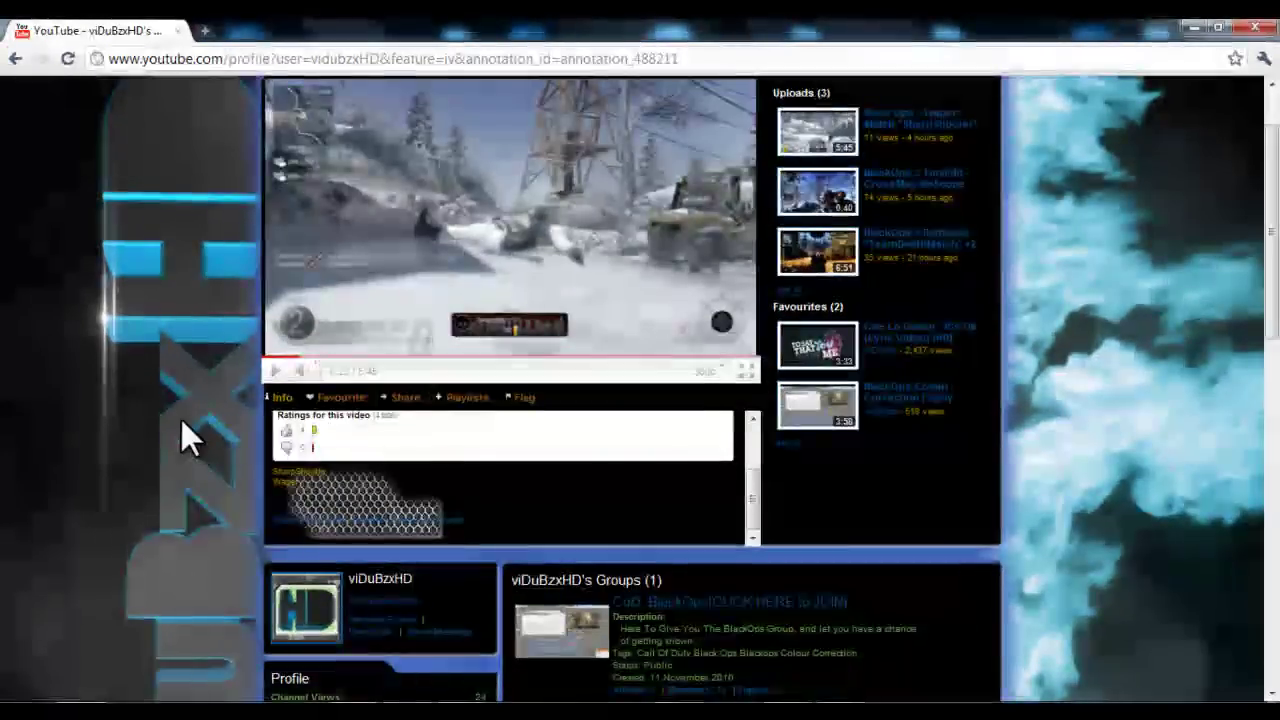
scroll(183, 434, "down", 3)
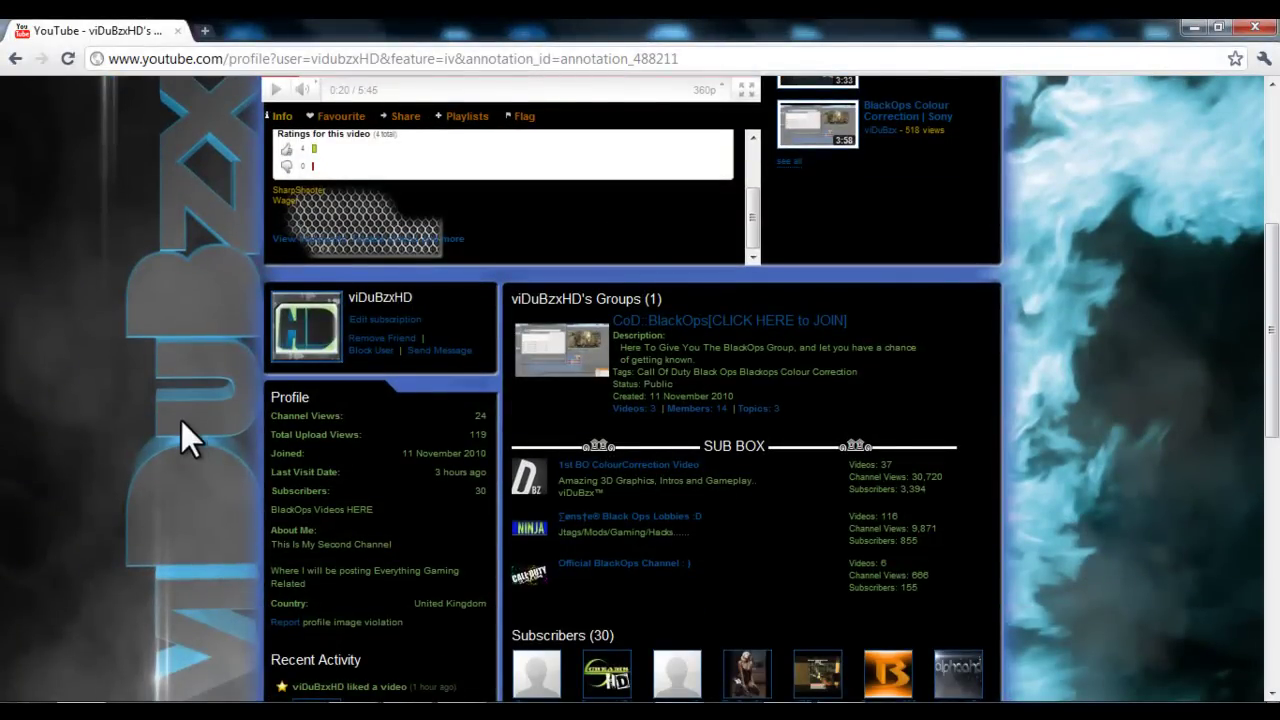
scroll(210, 434, "up", 4)
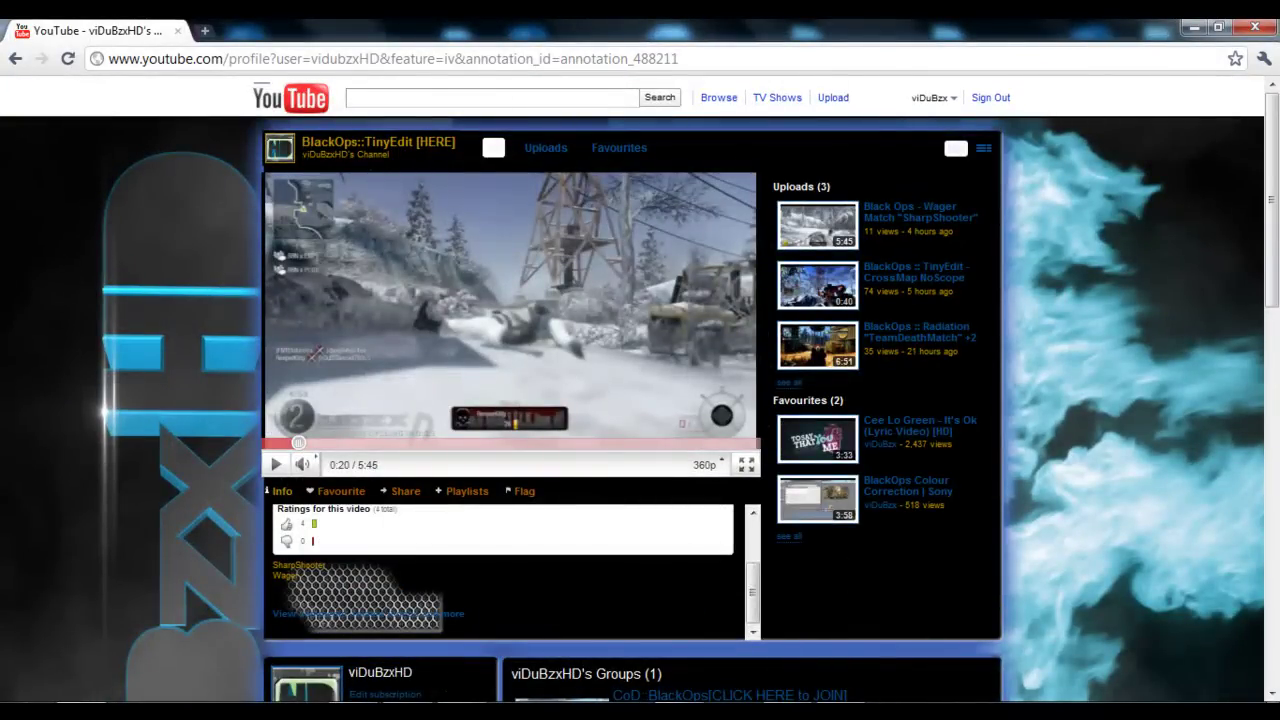
left_click(725, 605)
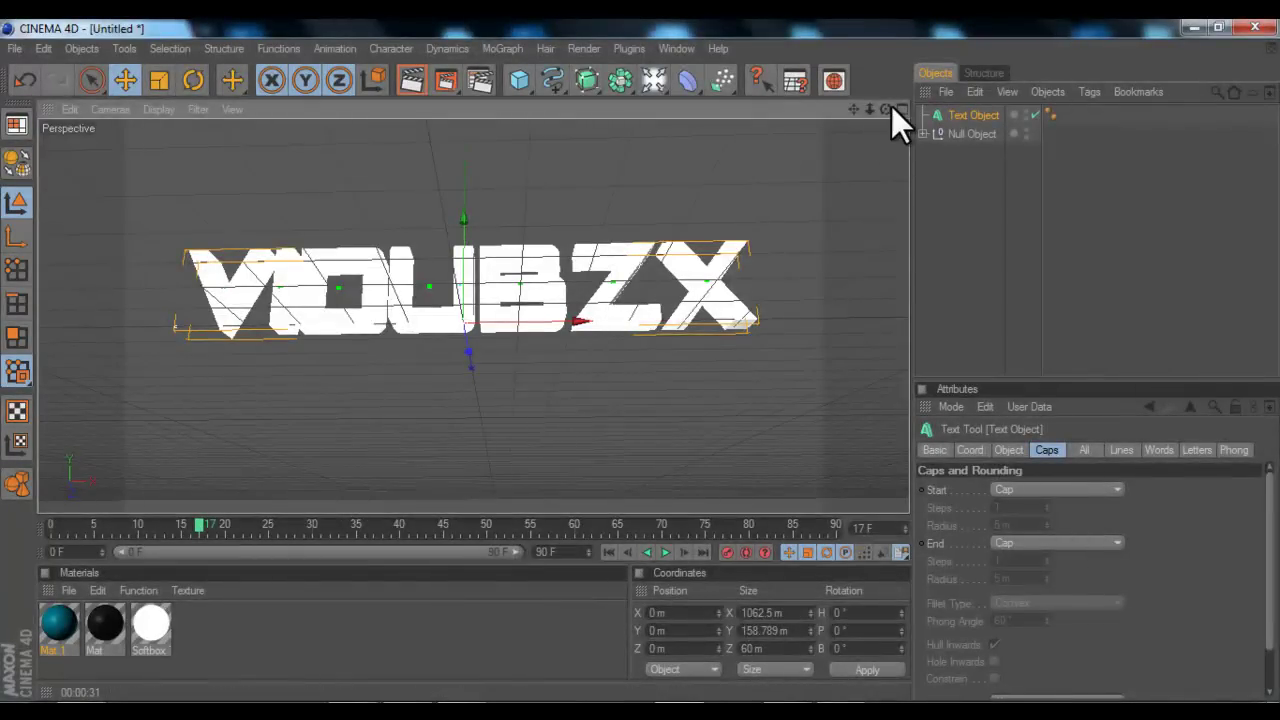
left_click_drag(885, 108, 640, 361)
Step: Remove the Global Illumination effect from Render Settings and render the active view
left_click(480, 80)
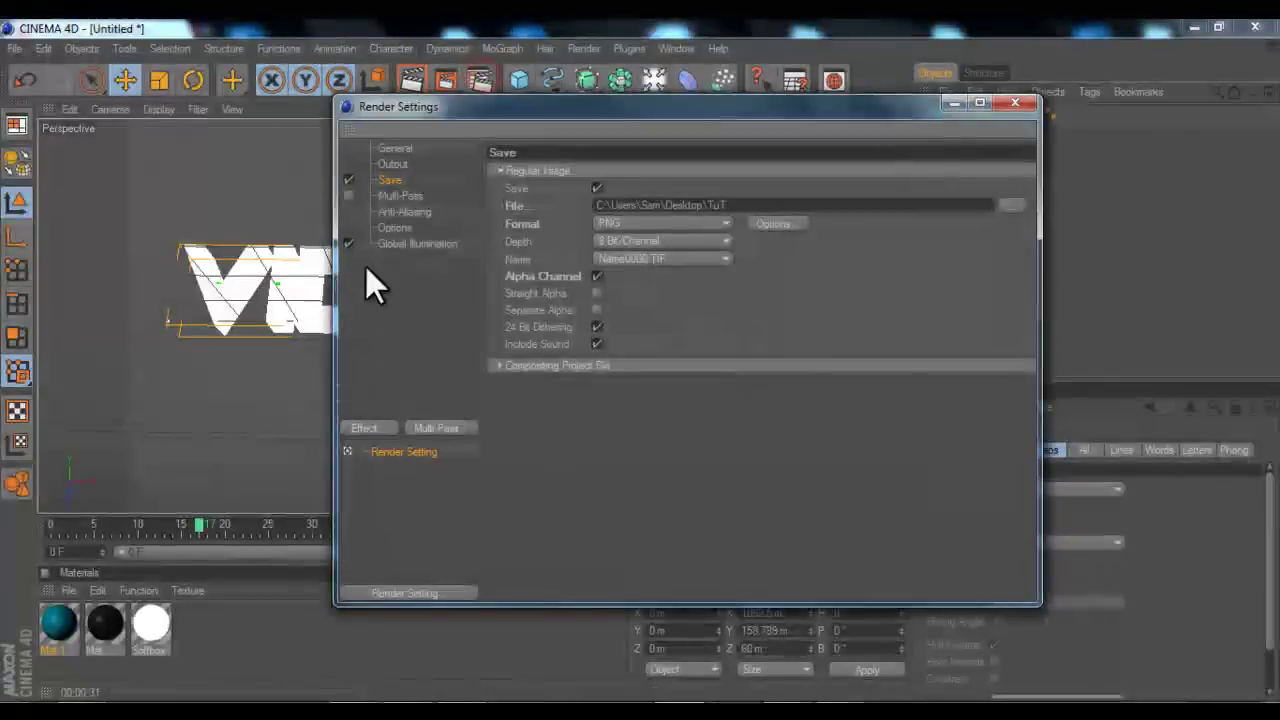
left_click(416, 243)
right_click(416, 243)
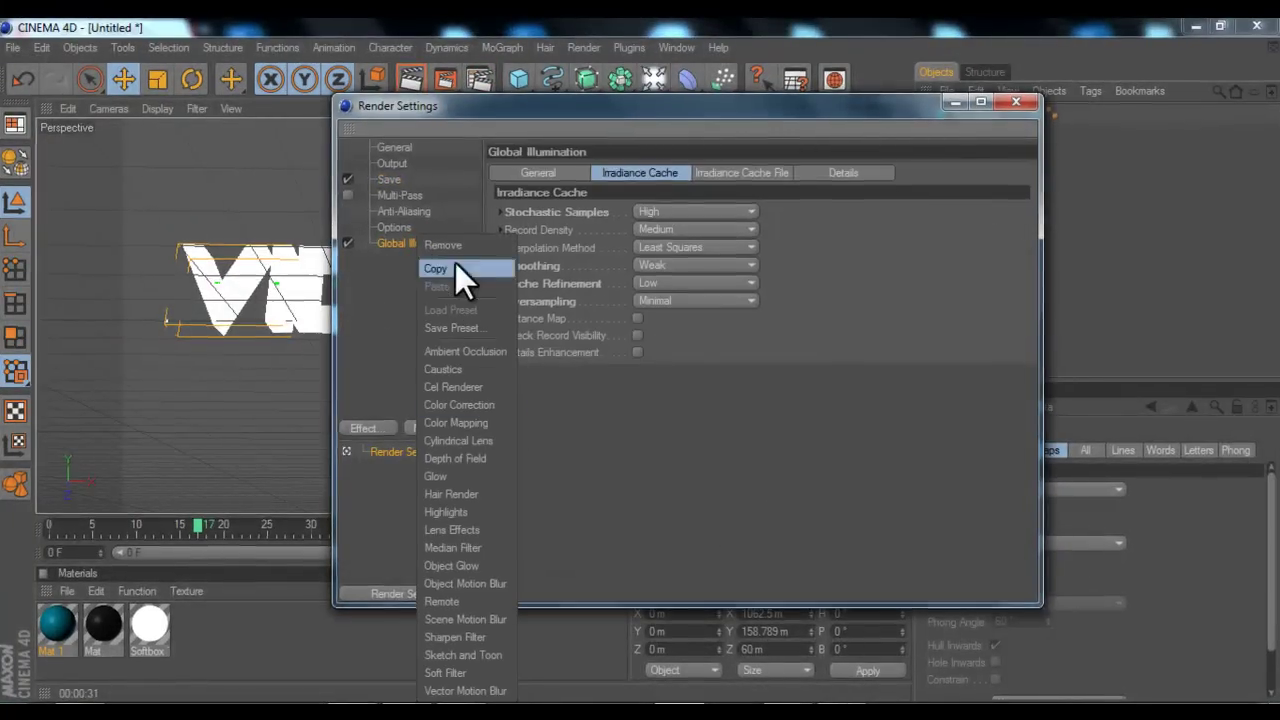
left_click(443, 245)
left_click(1016, 102)
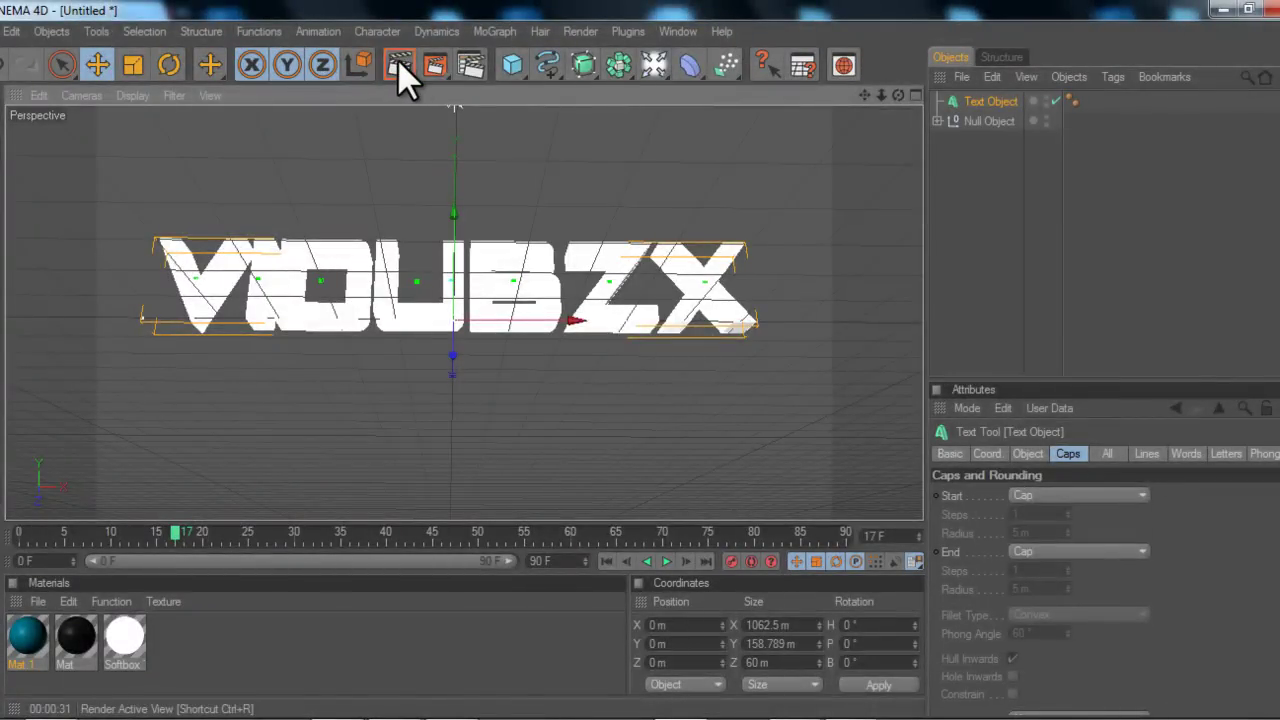
left_click(399, 64)
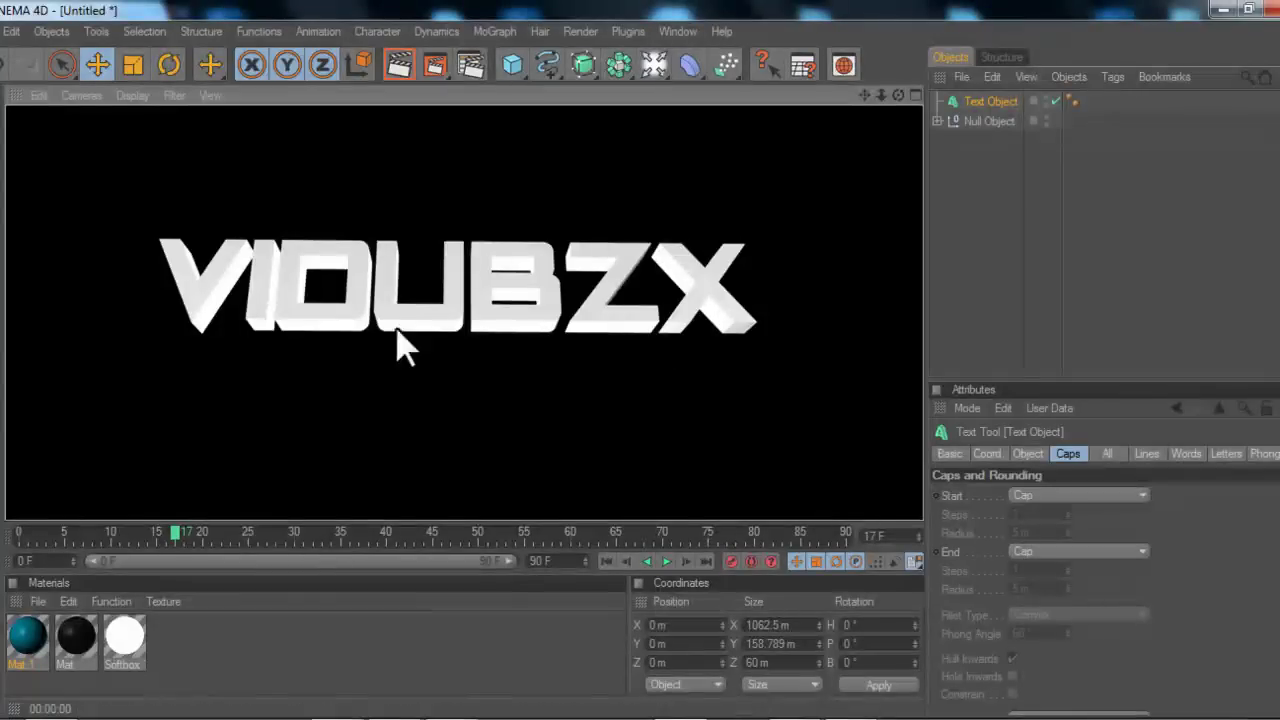
Step: Drag Mat.1 onto the VIDUBZX text and render to check it appears blue
left_click(238, 632)
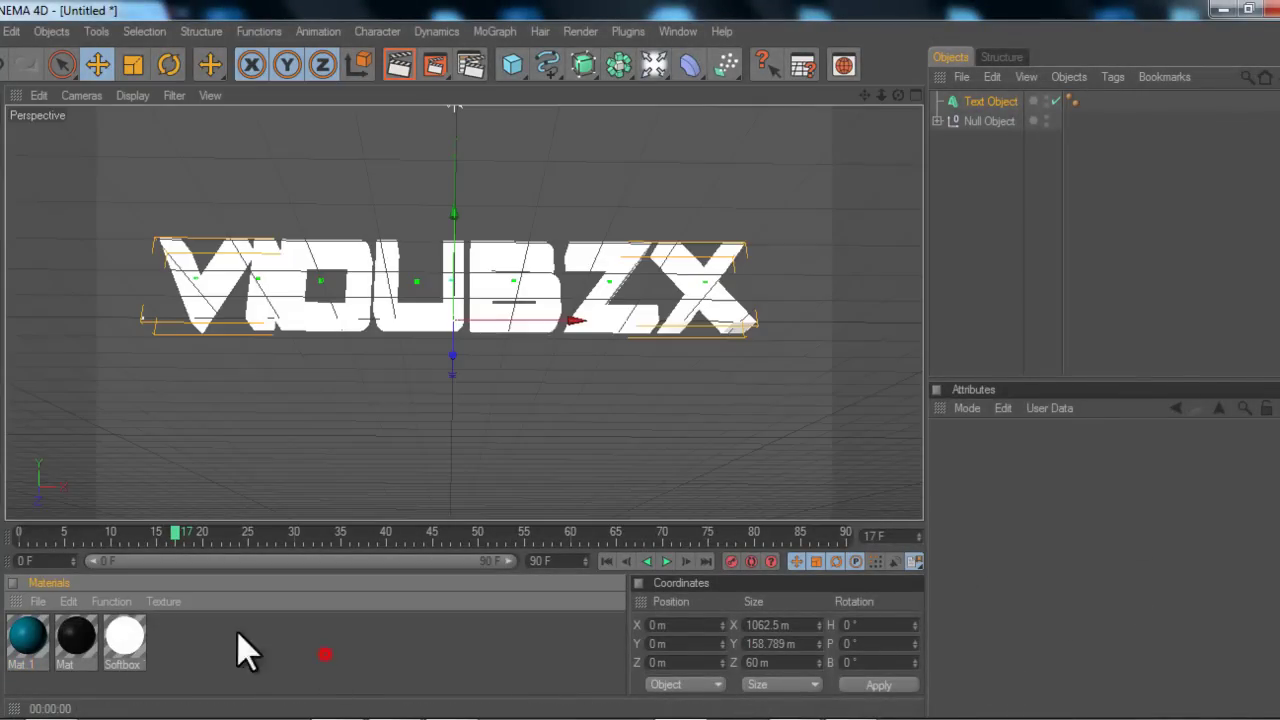
left_click_drag(27, 637, 430, 322)
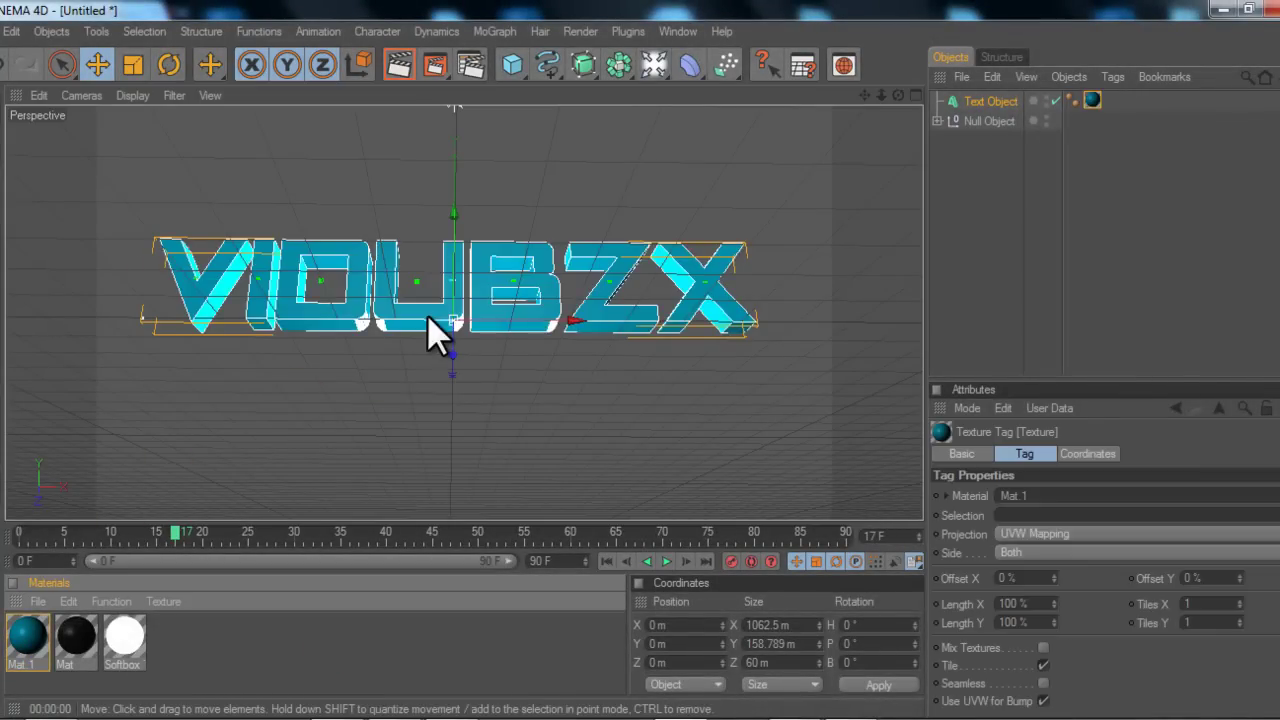
left_click(391, 62)
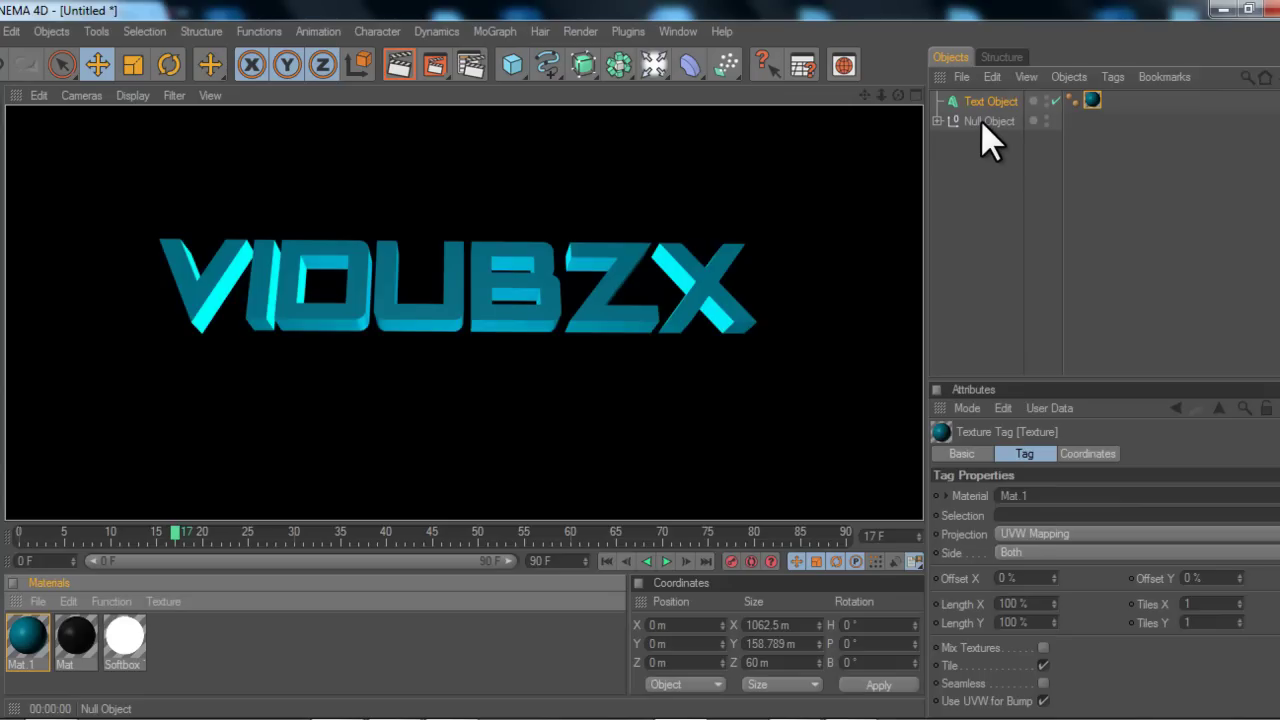
Step: Add a light, move it to the right of the text, then delete it
left_click(978, 121)
left_click(959, 170)
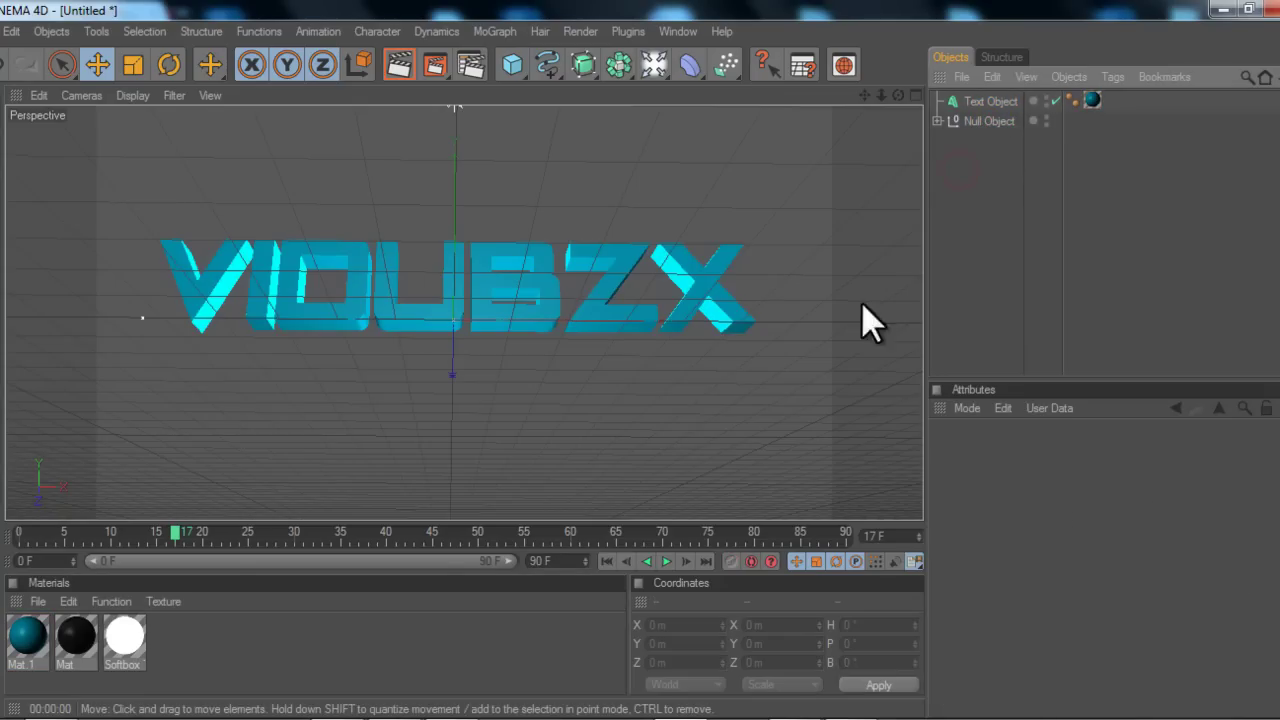
left_click_drag(636, 60, 731, 95)
left_click_drag(509, 320, 652, 487)
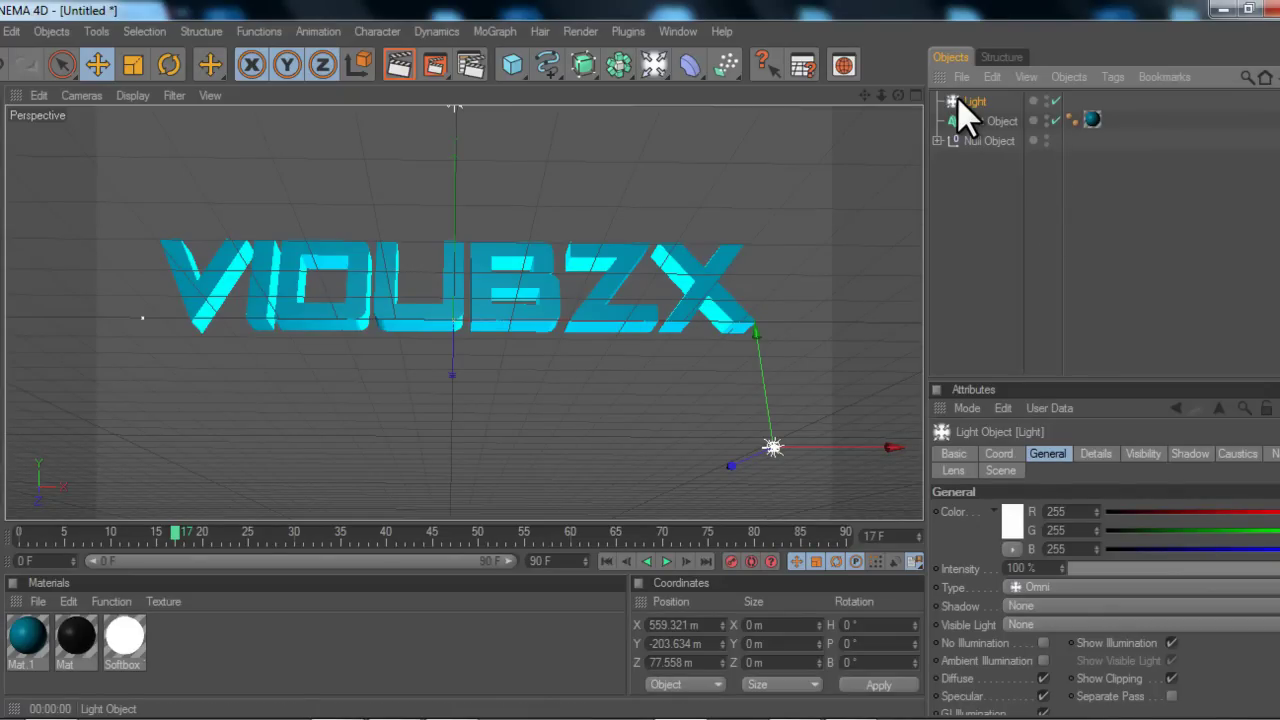
key("Delete")
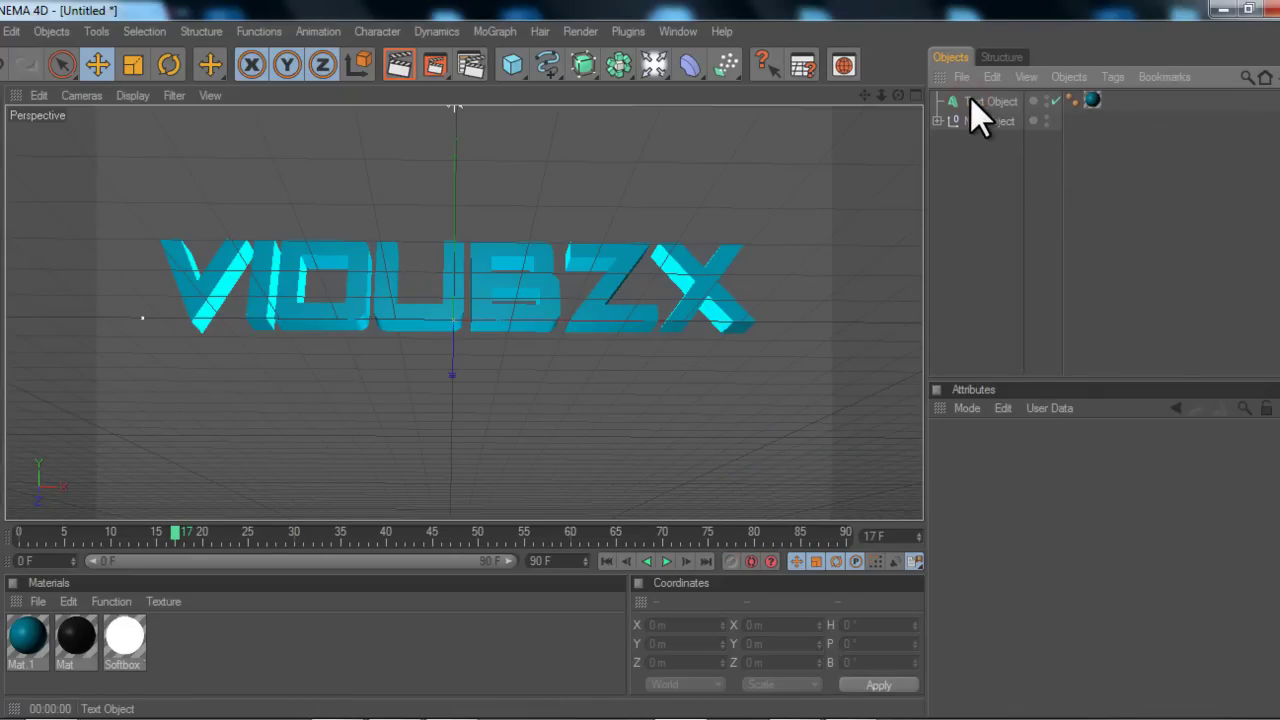
Step: Keep the render's frame range set to the current frame in Output settings
left_click(469, 64)
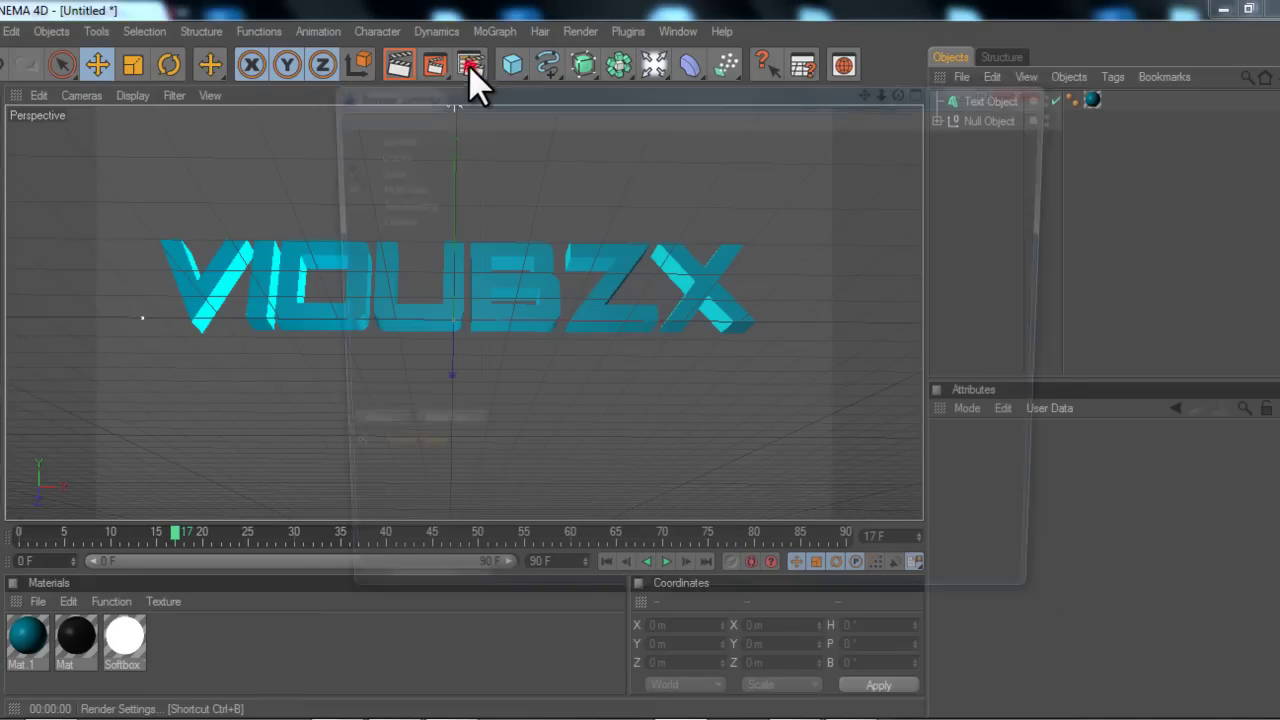
left_click(380, 136)
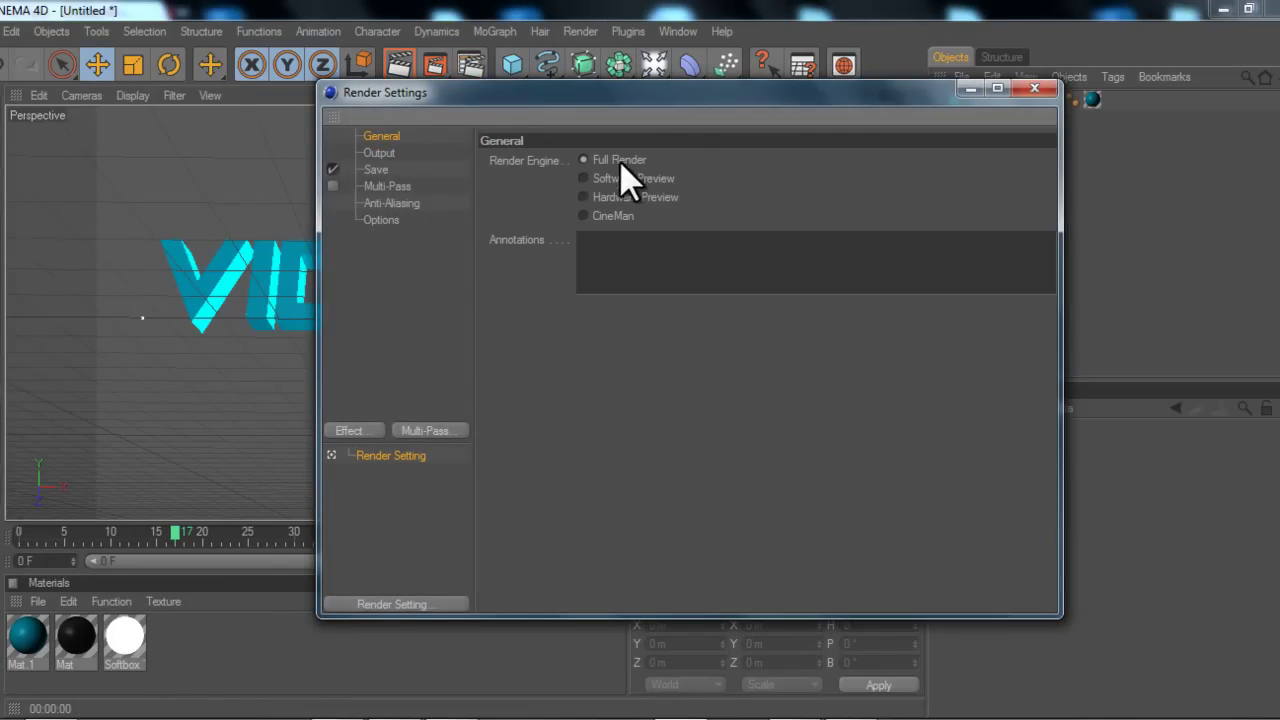
left_click(389, 152)
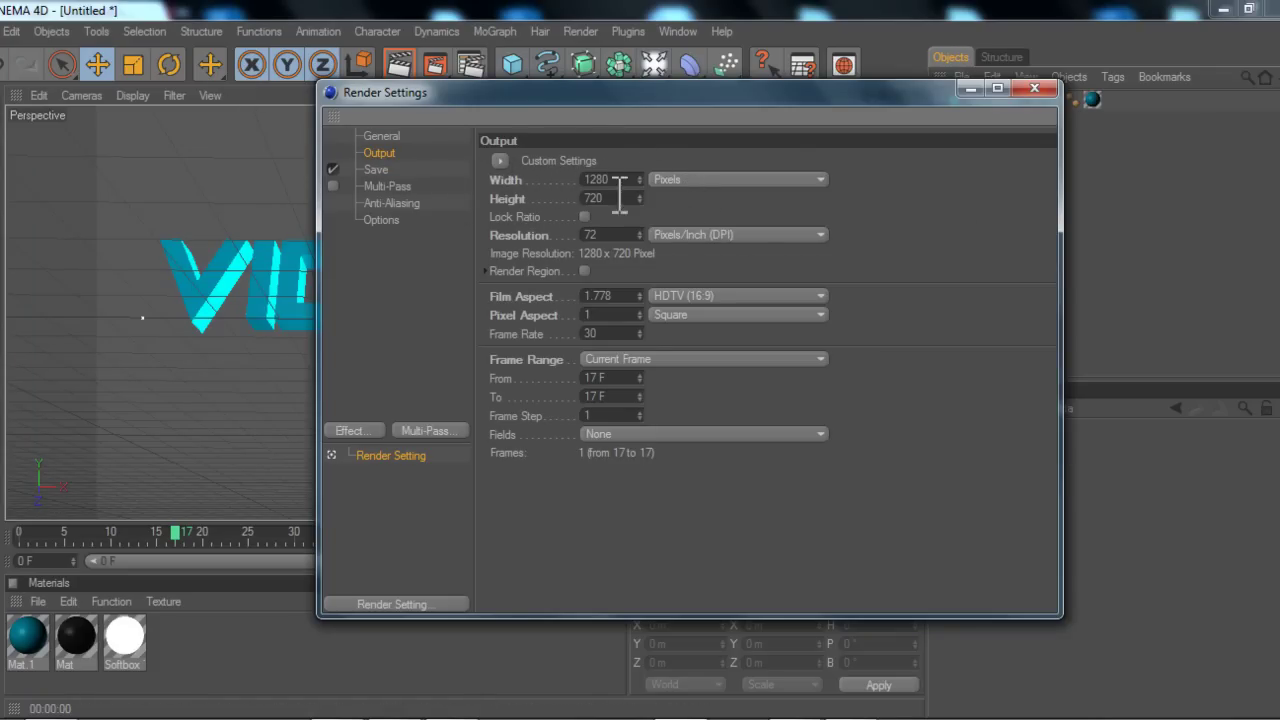
left_click(618, 360)
left_click(620, 360)
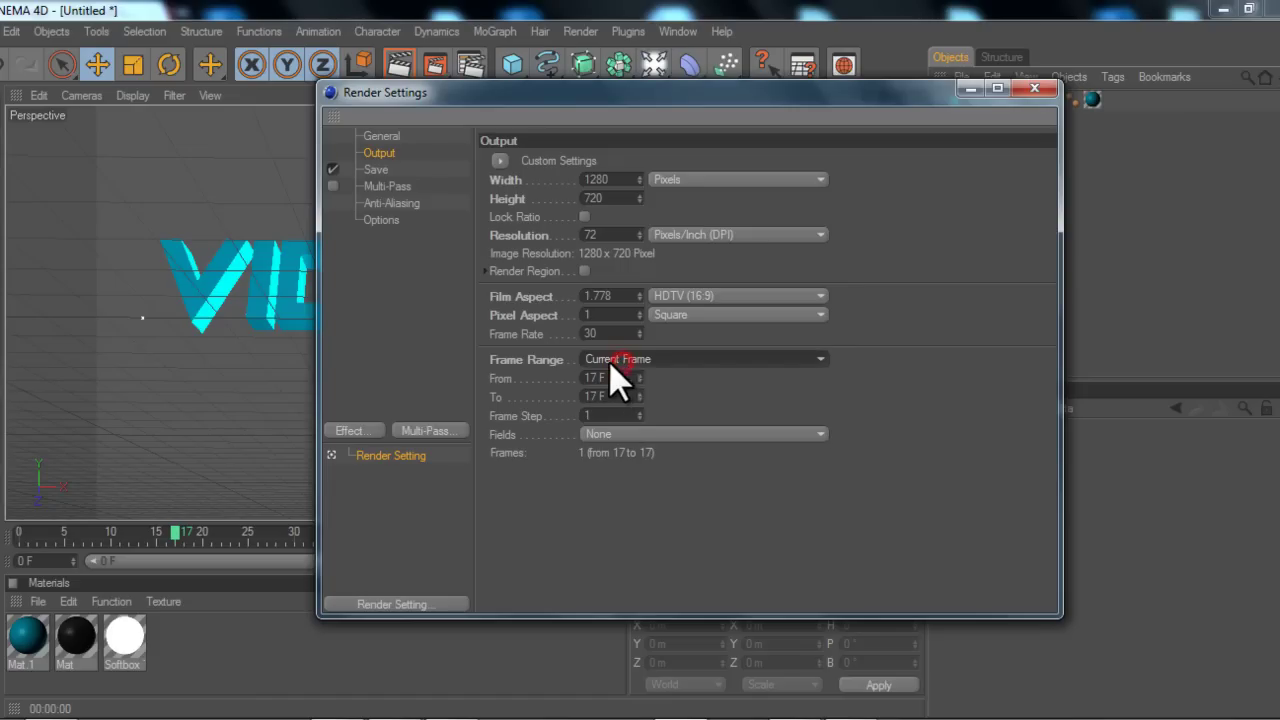
Step: Set the save format to PNG with alpha channel, then close Render Settings
left_click(374, 169)
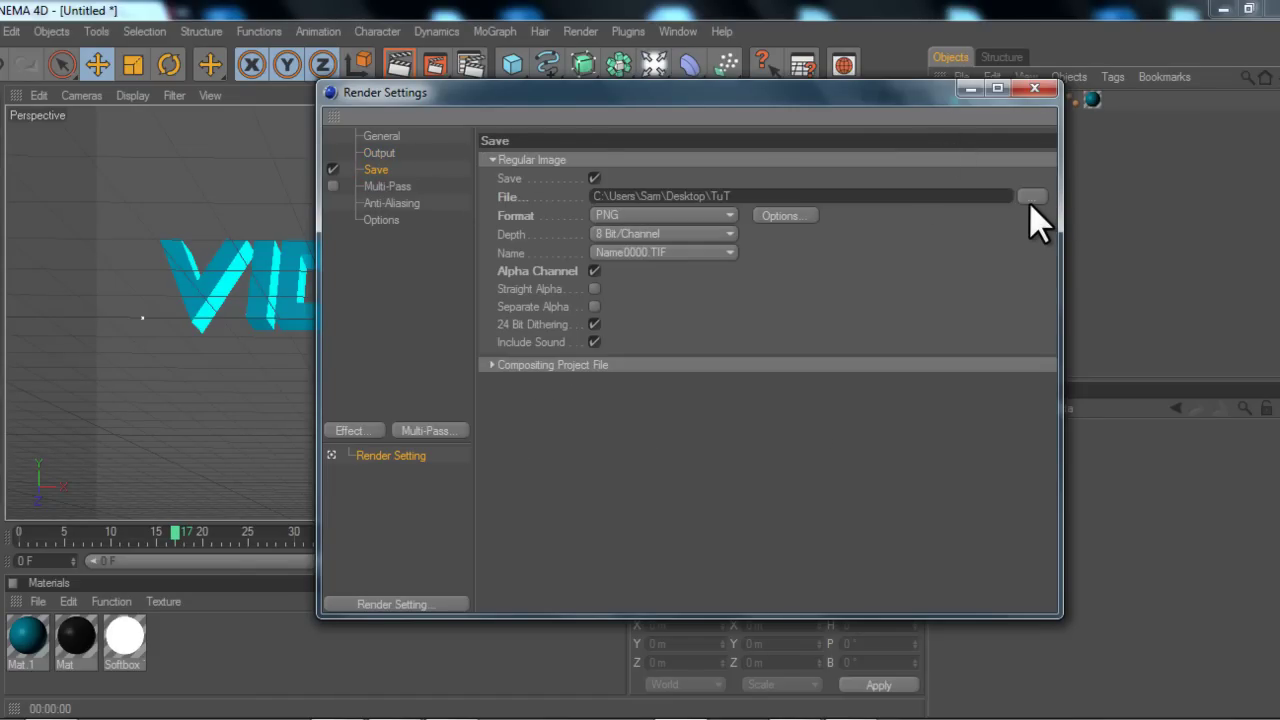
left_click(626, 217)
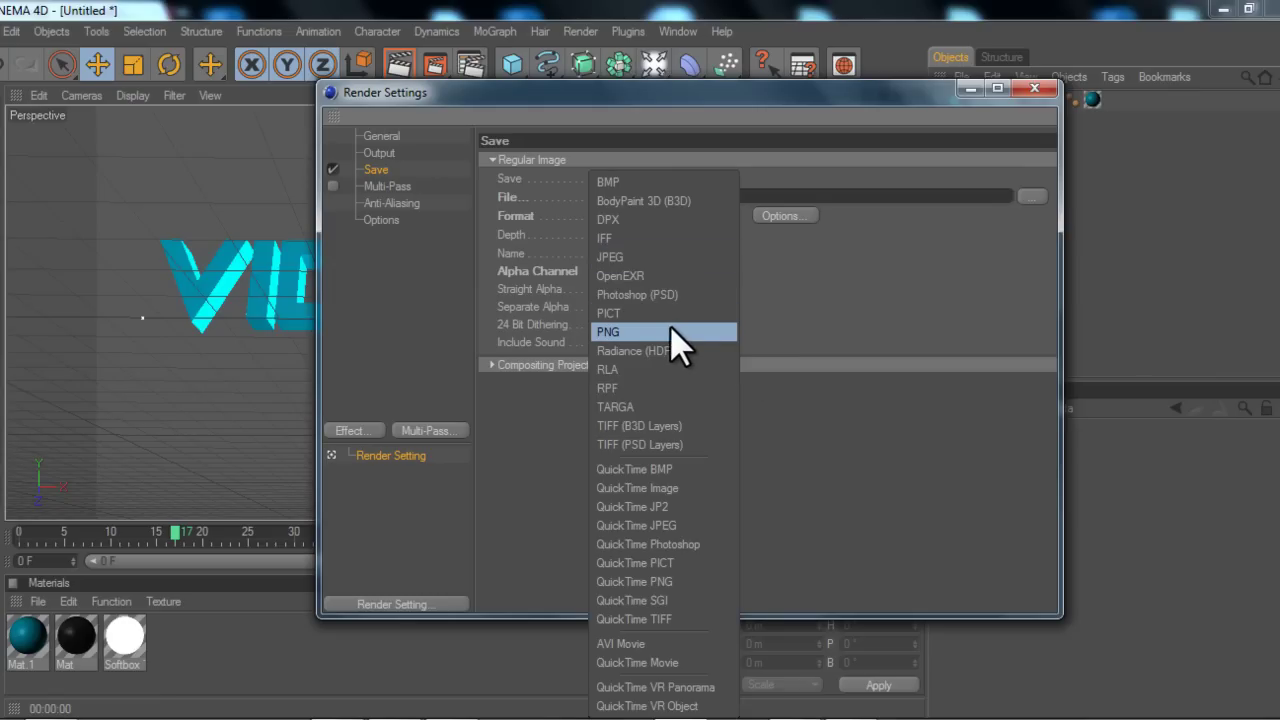
left_click(636, 330)
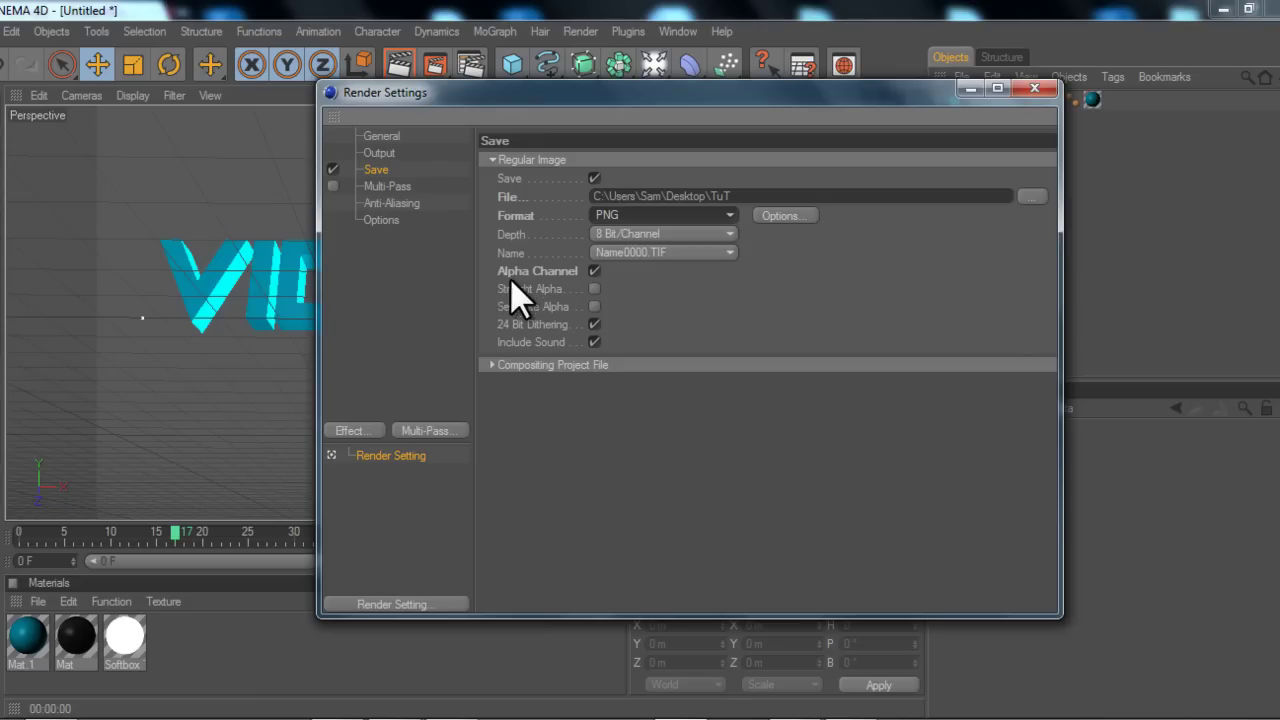
left_click(367, 203)
left_click(380, 221)
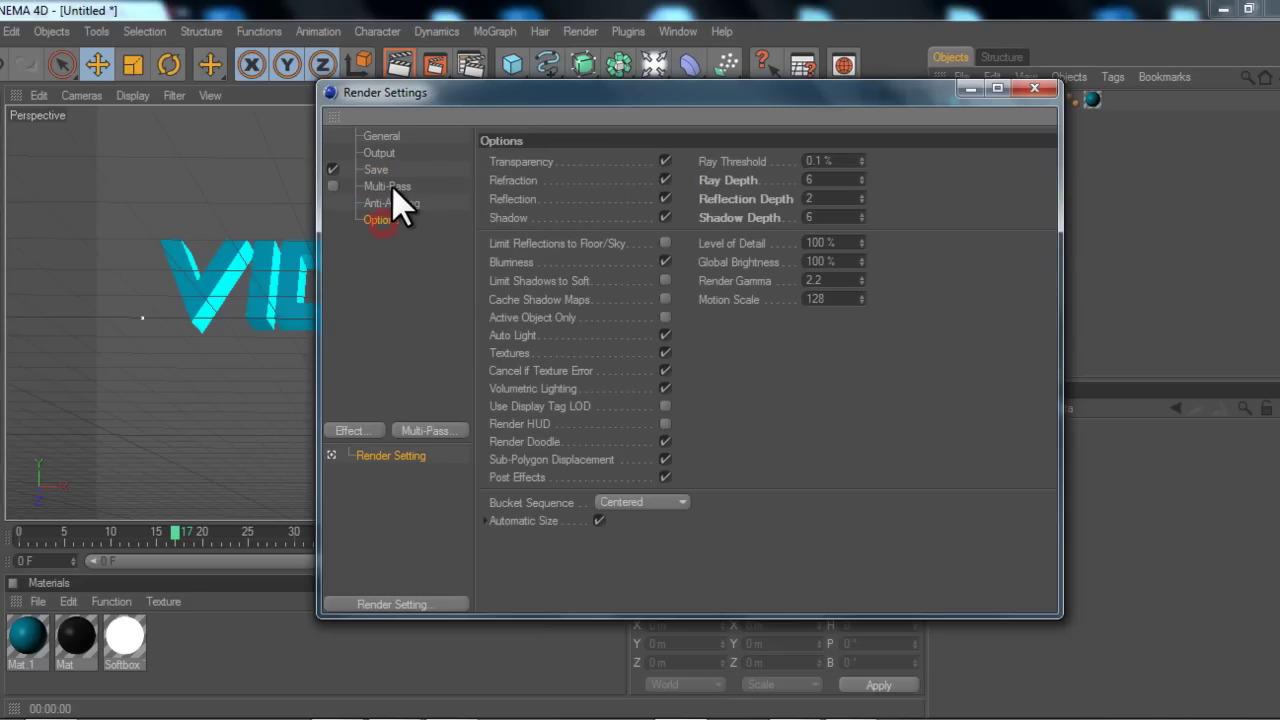
left_click(391, 186)
left_click(391, 222)
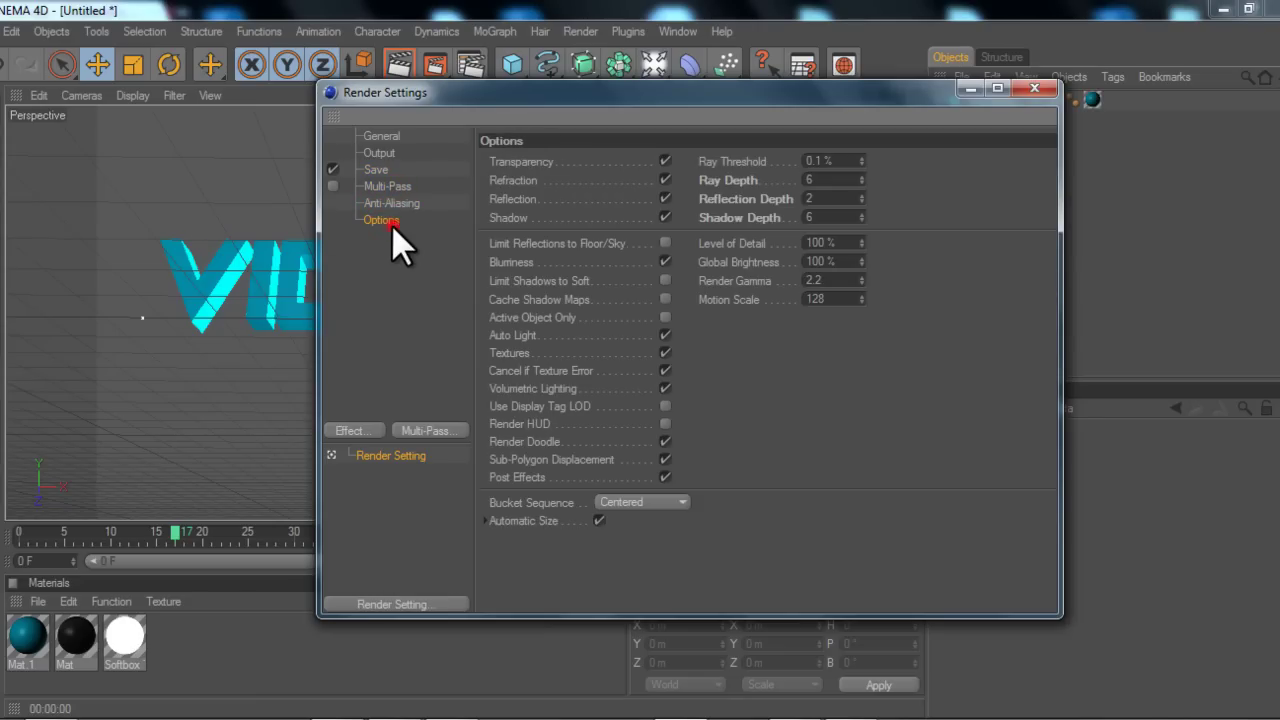
left_click(1034, 92)
Step: Deselect all objects and render the frame to the Picture Viewer as TuT0017.png
left_click(975, 222)
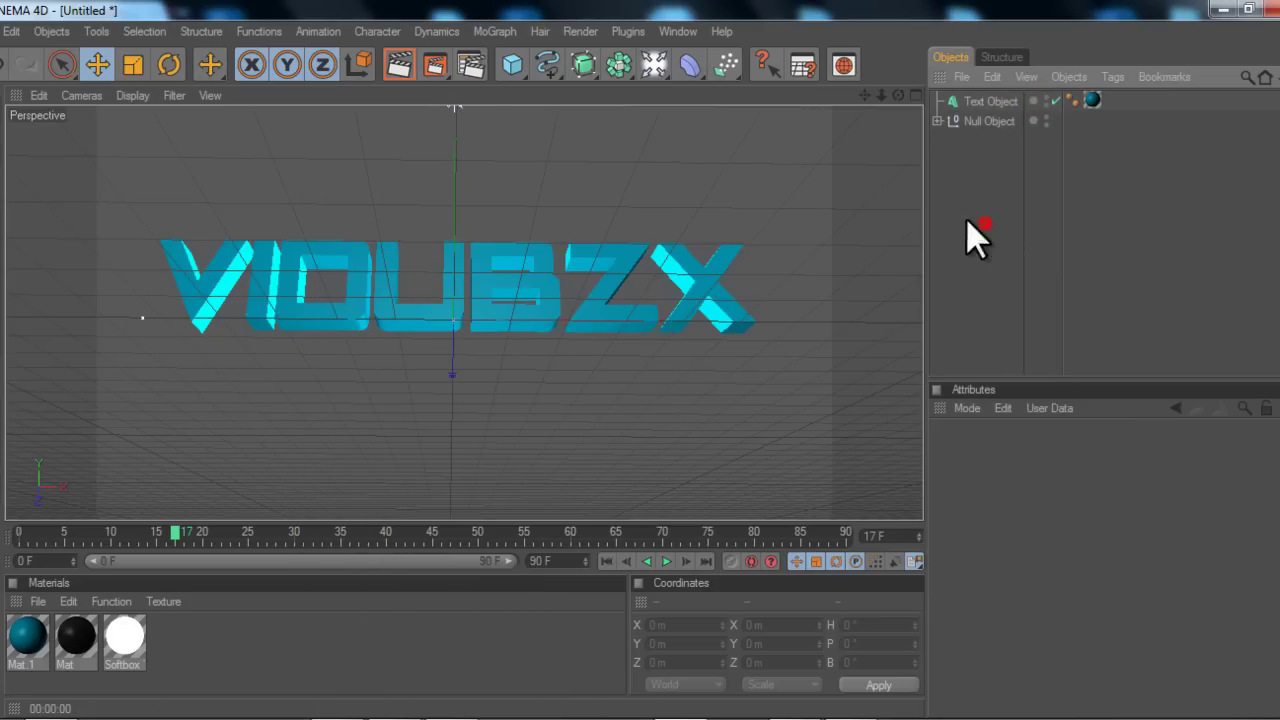
left_click(432, 68)
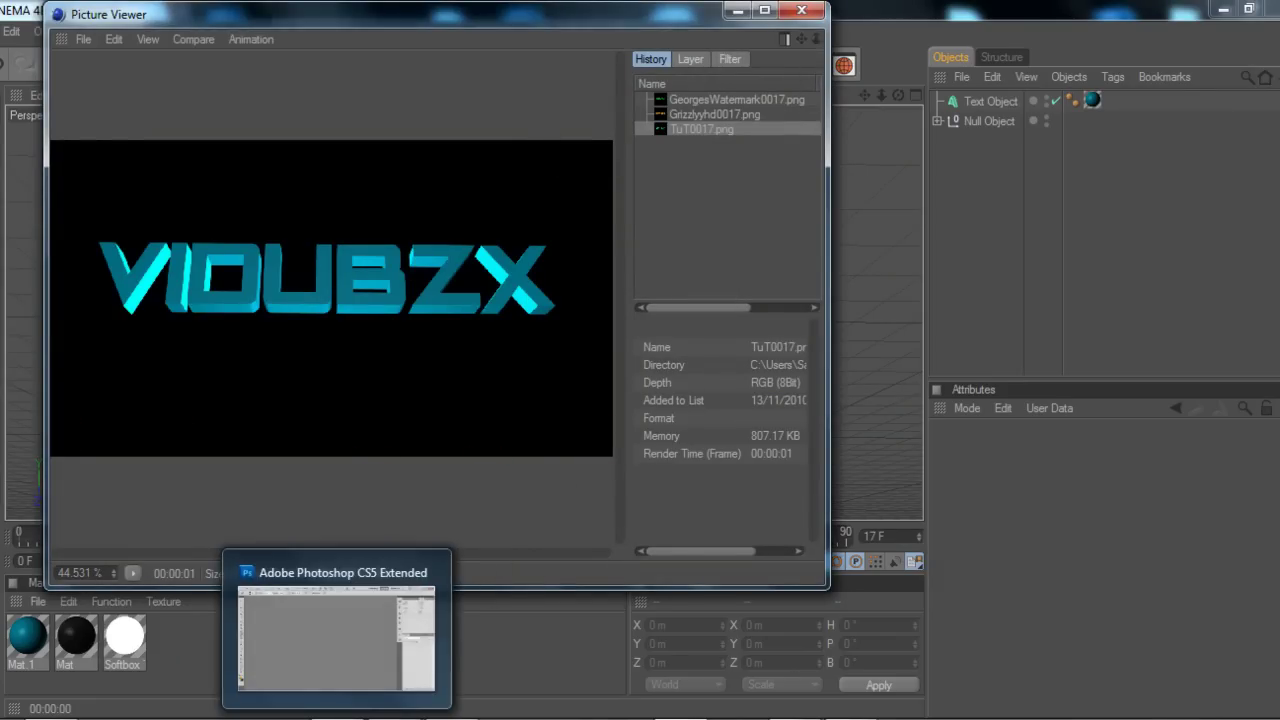
Step: In Photoshop, create a new white 1280×720 px document at resolution 72
left_click(351, 718)
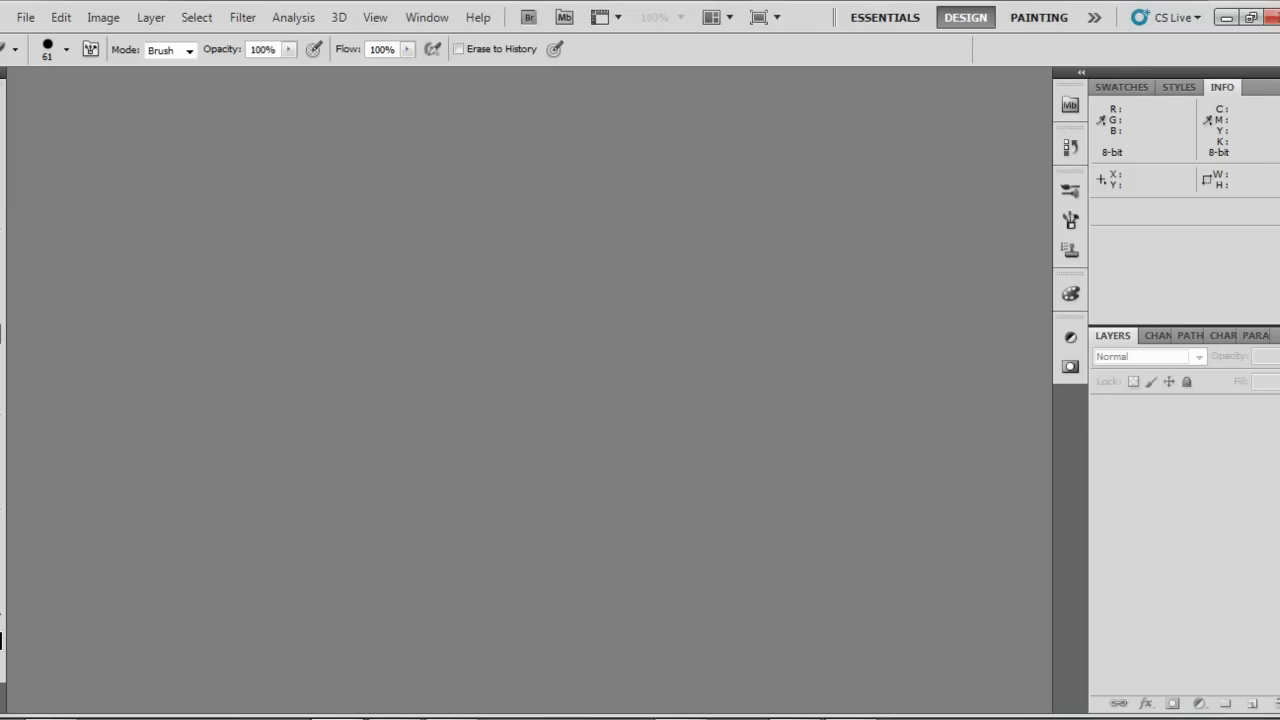
left_click(24, 17)
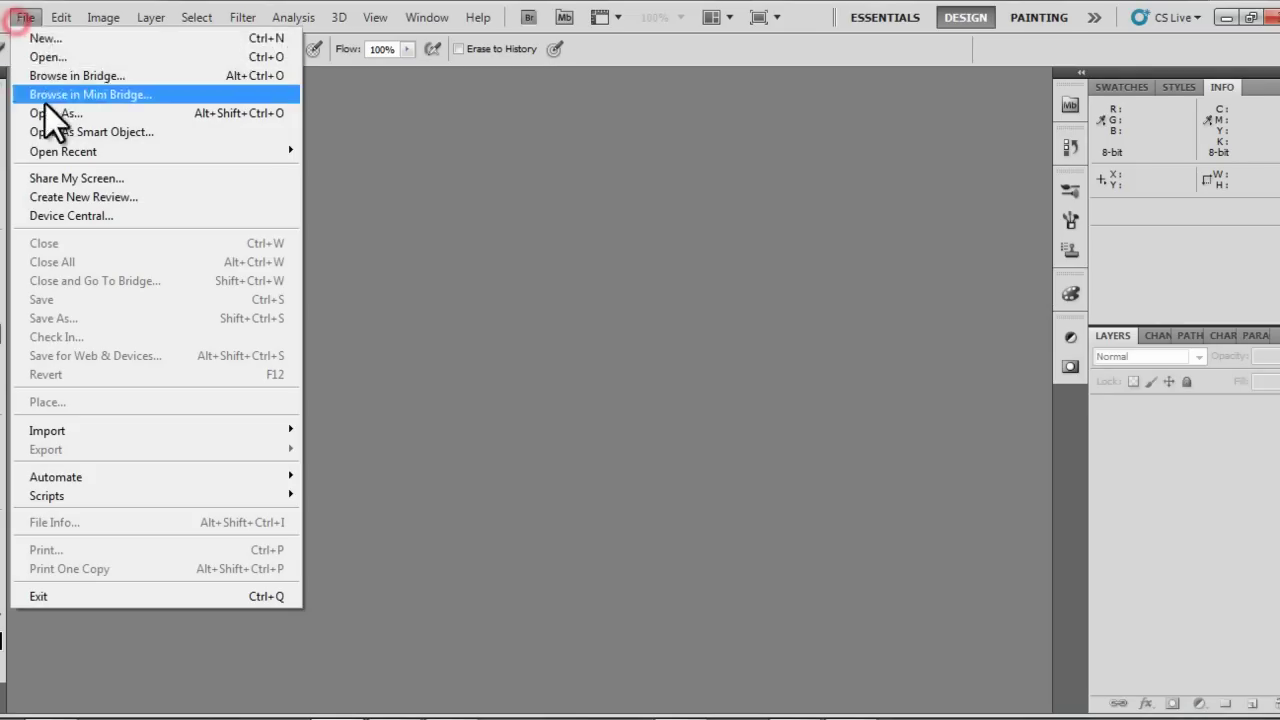
left_click(47, 43)
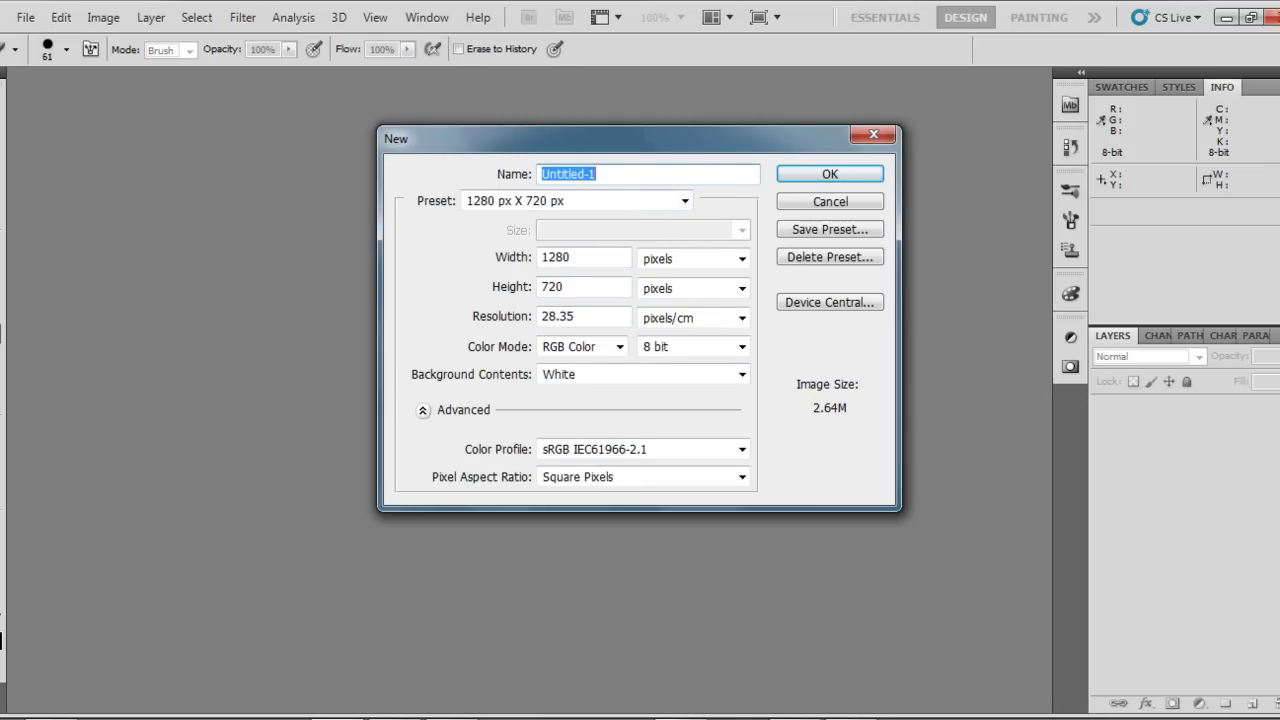
mouse_move(680, 718)
double_click(597, 318)
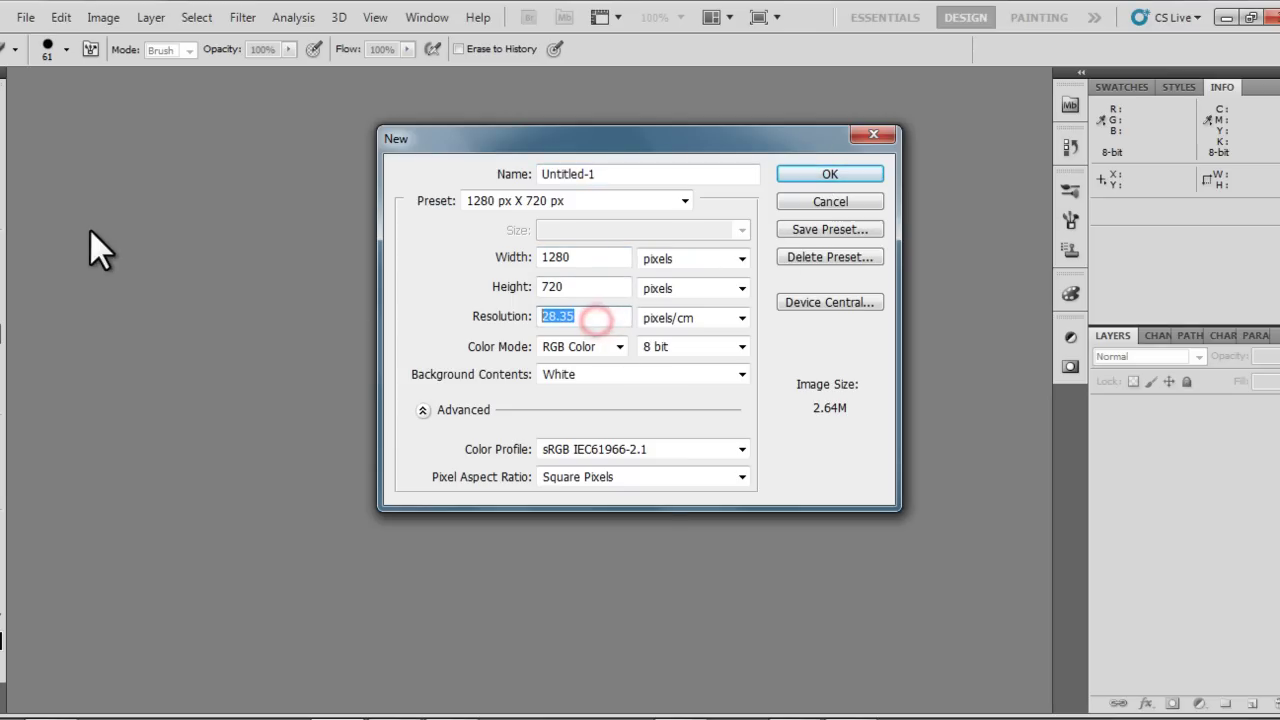
type("72")
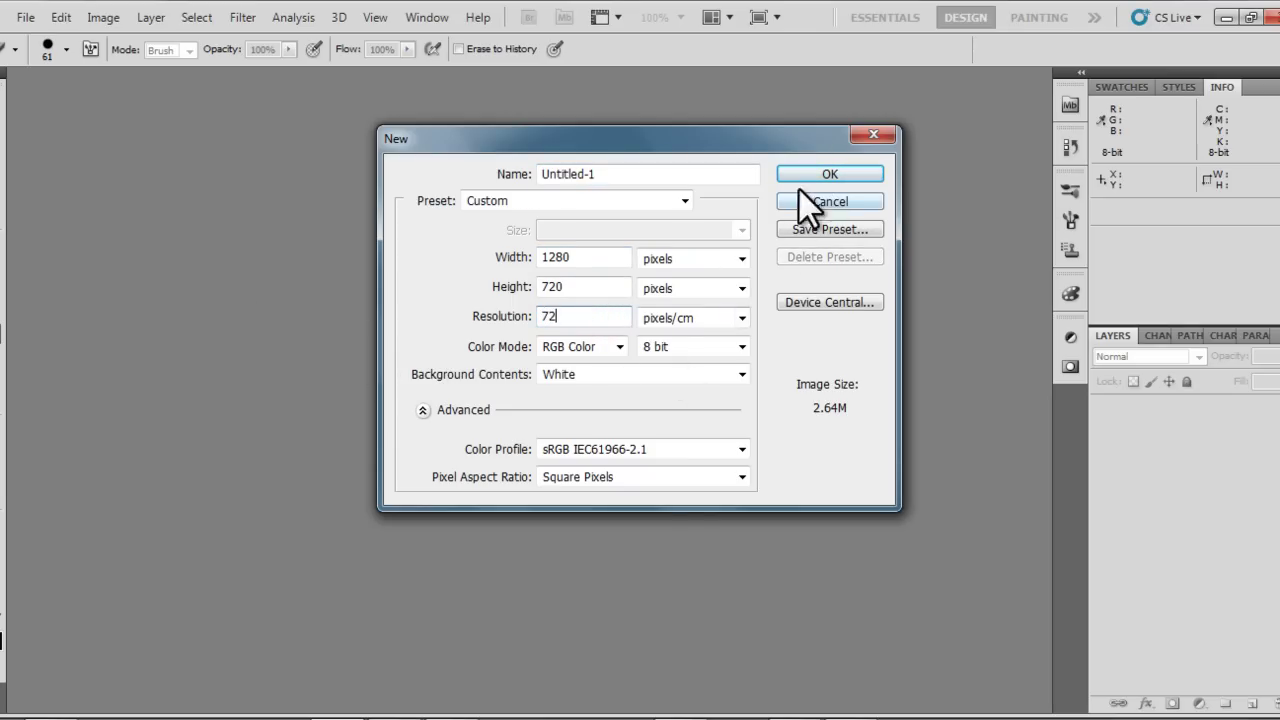
left_click(812, 177)
left_click(62, 252)
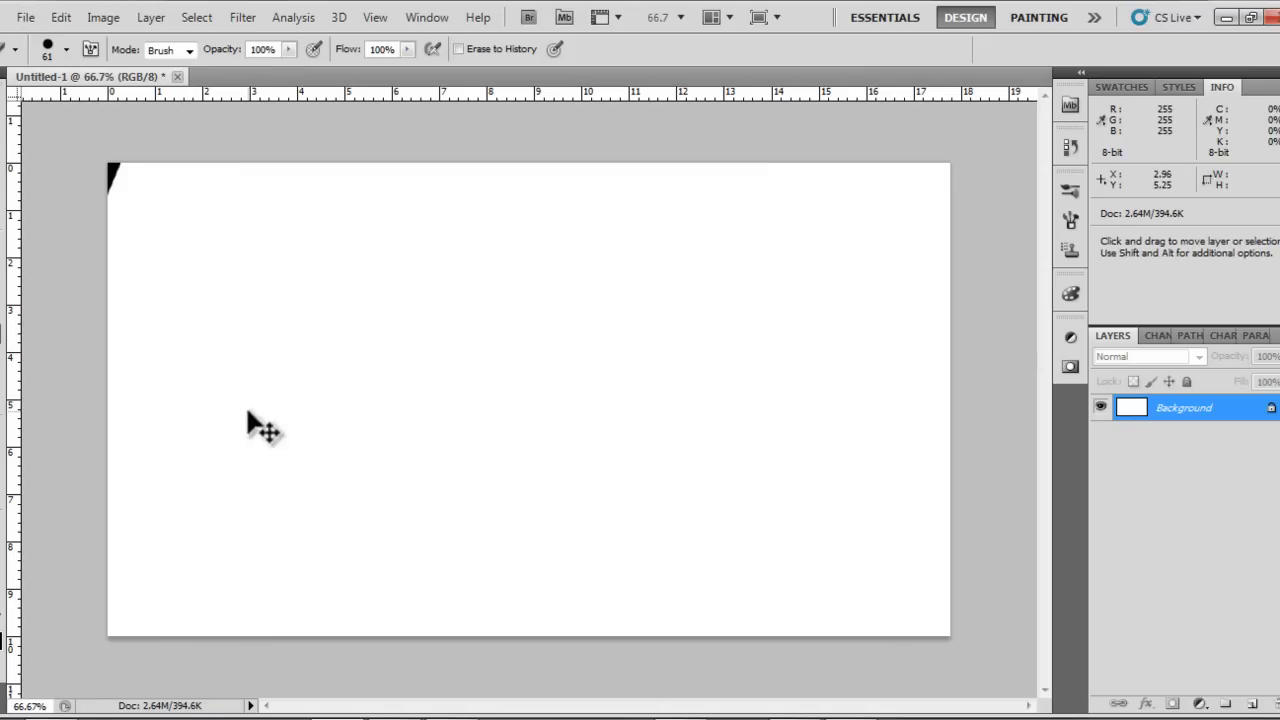
Step: Open TuT0017.png from the Desktop in its own Photoshop tab
left_click(25, 18)
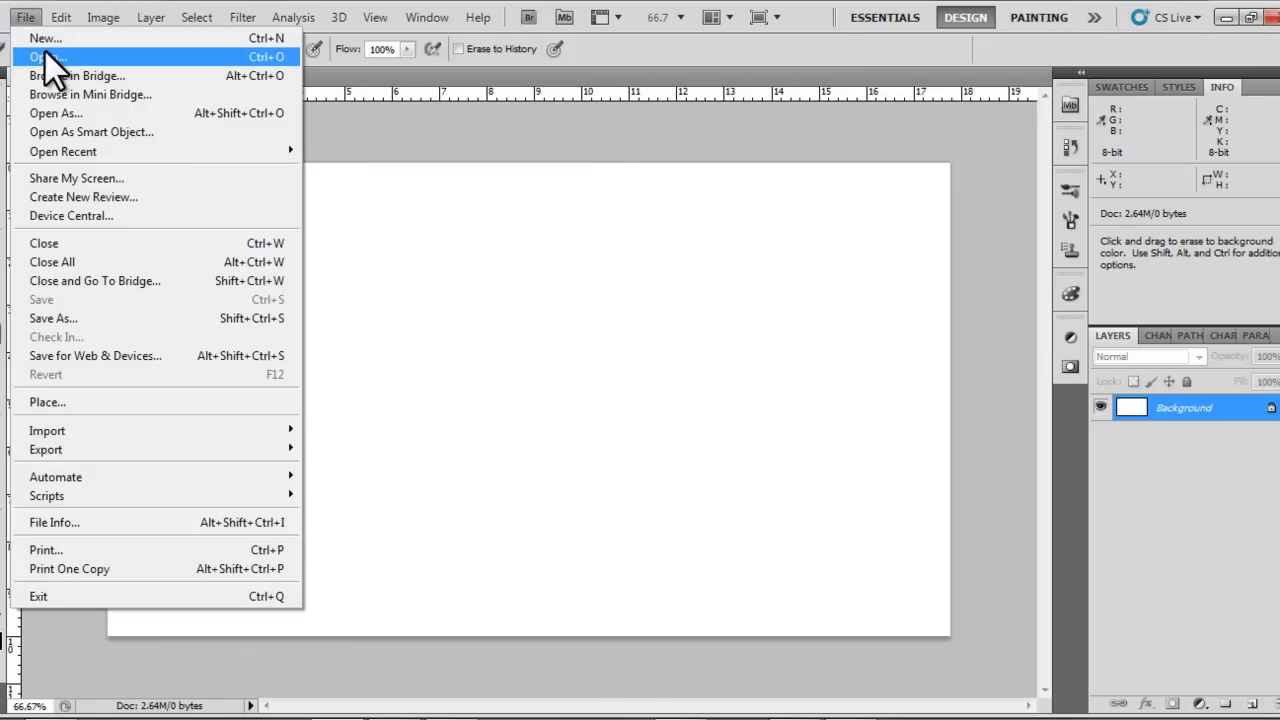
left_click(50, 58)
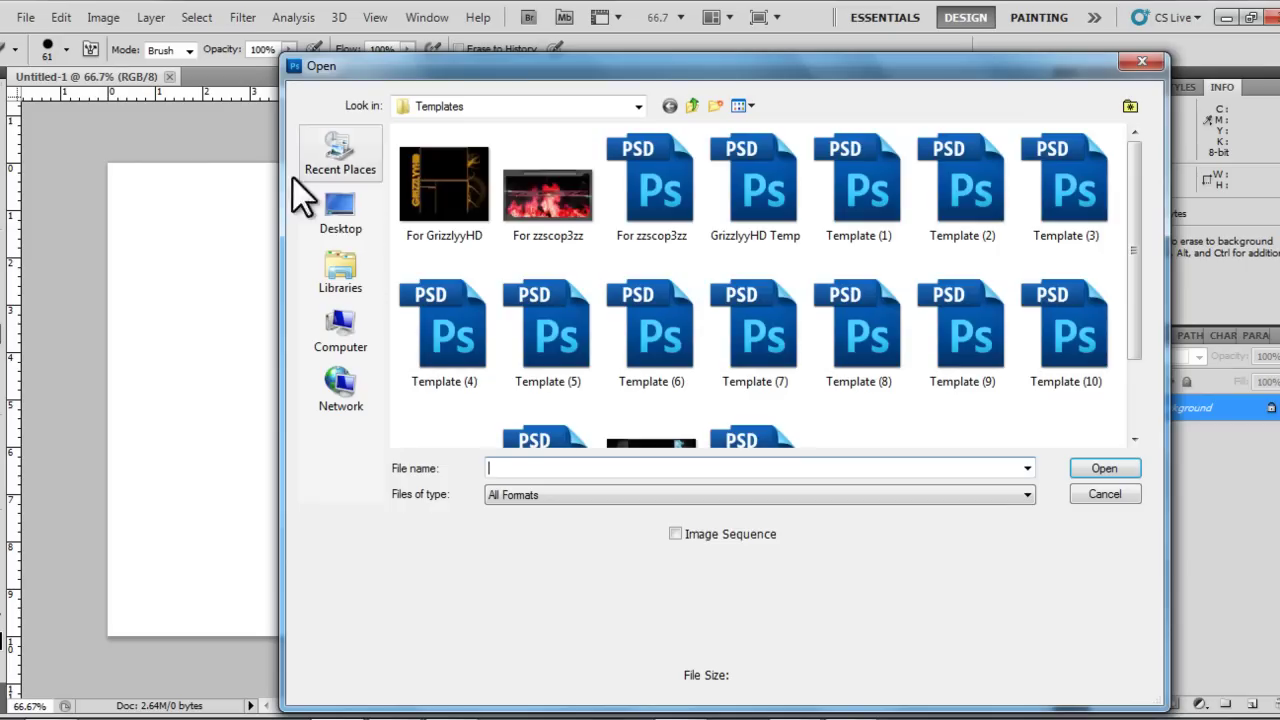
left_click(351, 213)
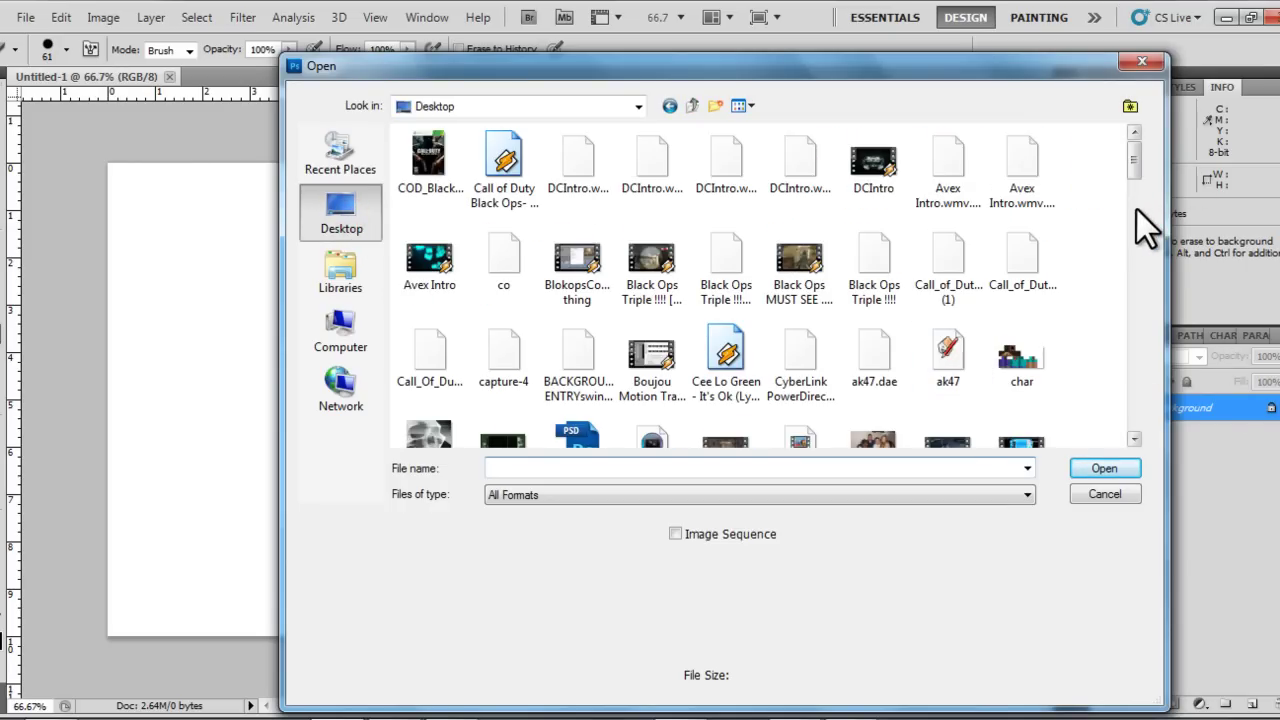
left_click_drag(1133, 168, 1120, 114)
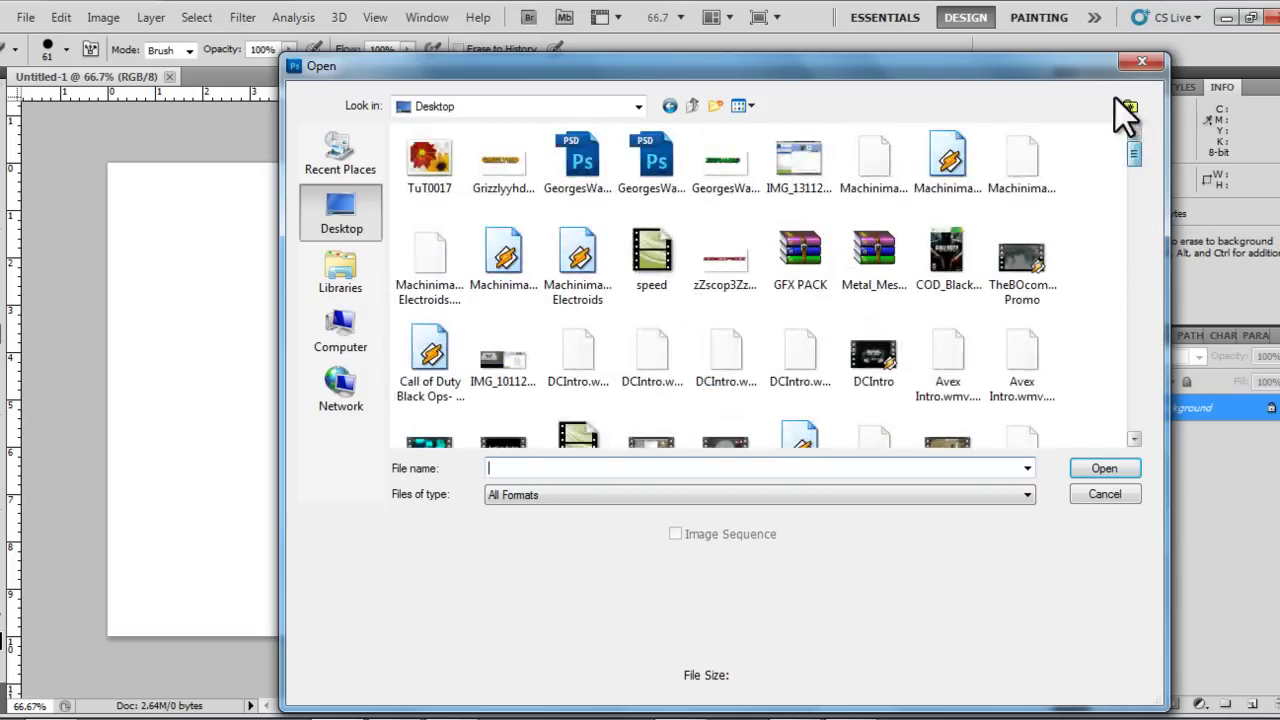
left_click(425, 165)
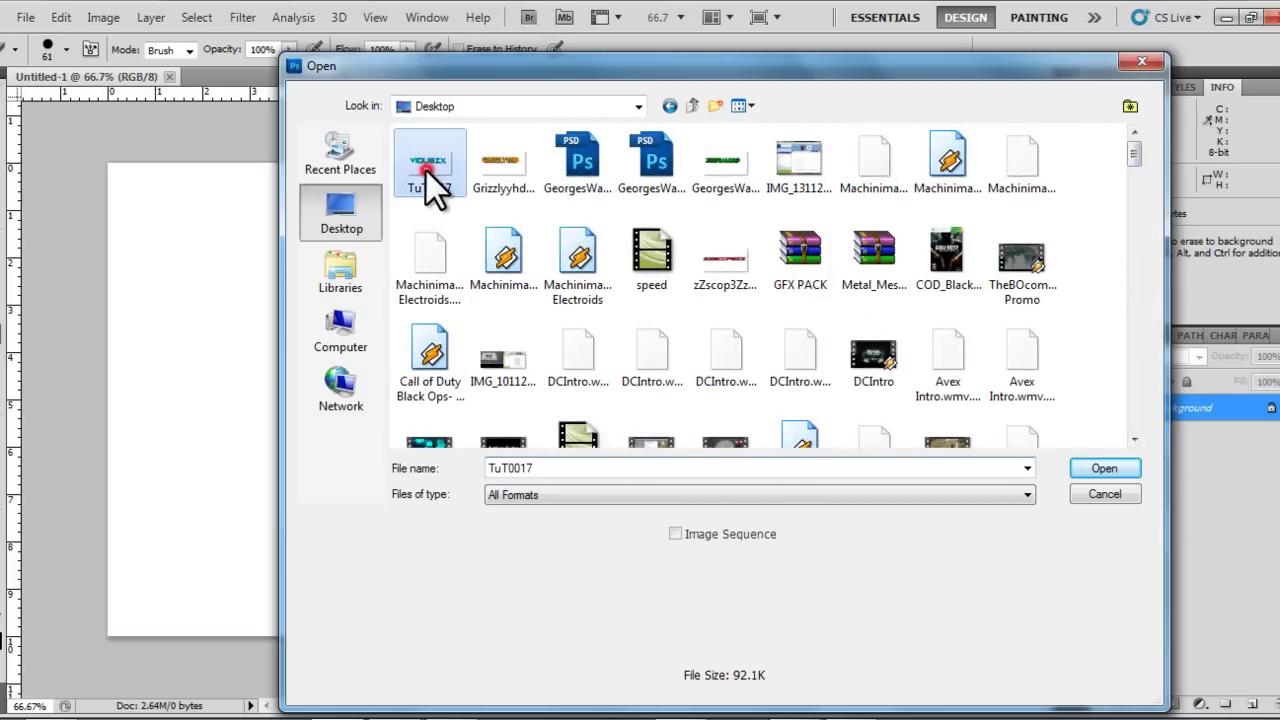
left_click(1108, 472)
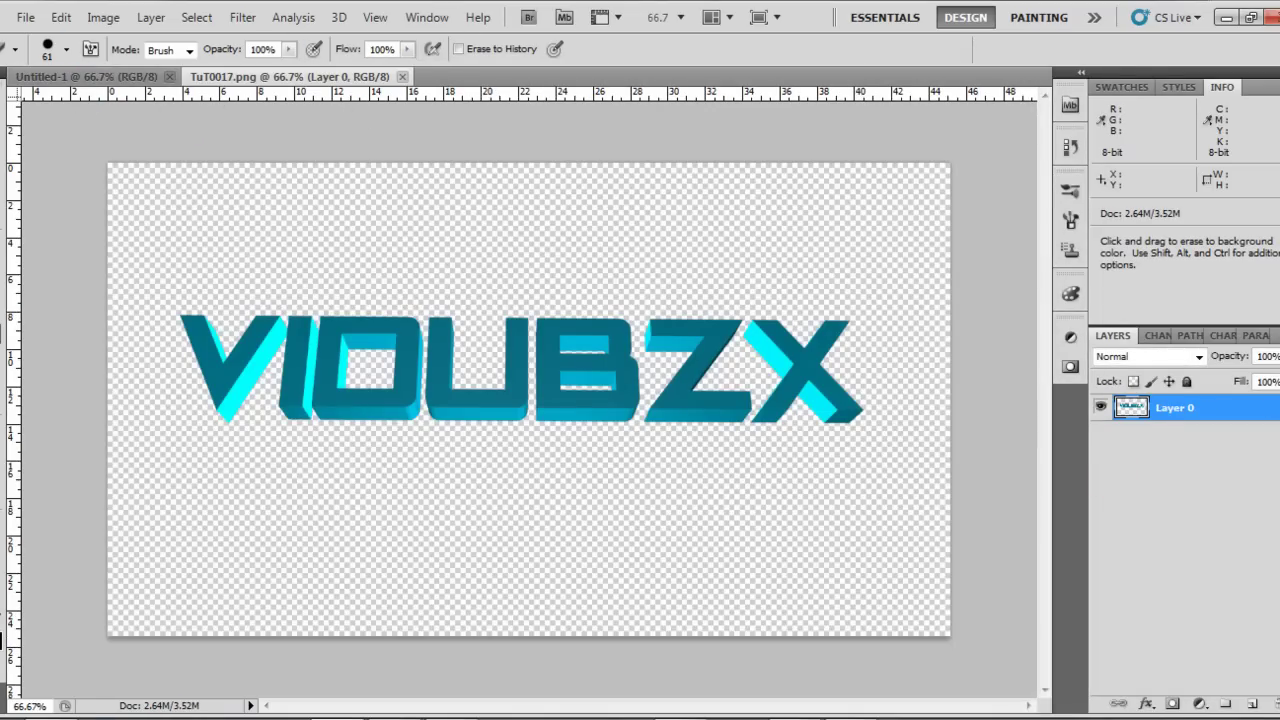
Step: Move the TuT0017 VIDUBZX layer into Untitled-1 as Layer 1, near the canvas centre
left_click(2, 124)
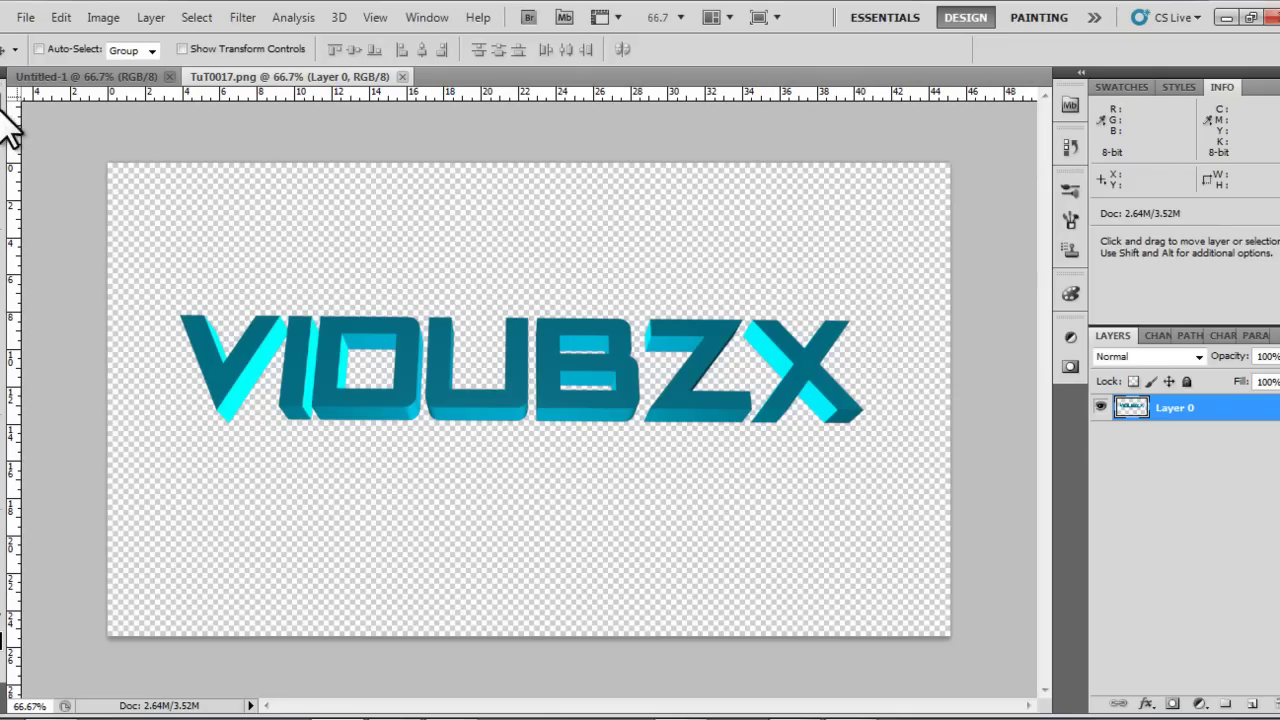
left_click_drag(490, 360, 604, 388)
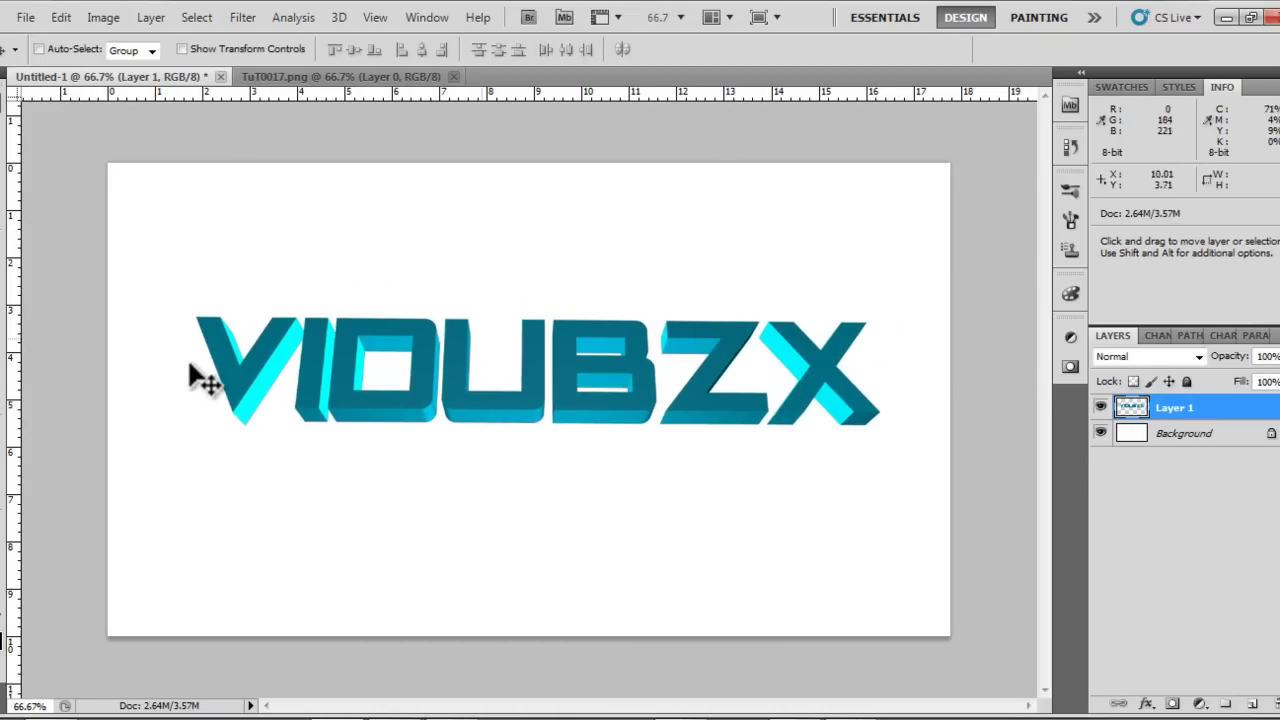
mouse_move(328, 380)
left_mouse_down()
mouse_move(240, 372)
mouse_move(368, 384)
mouse_move(343, 364)
left_mouse_up()
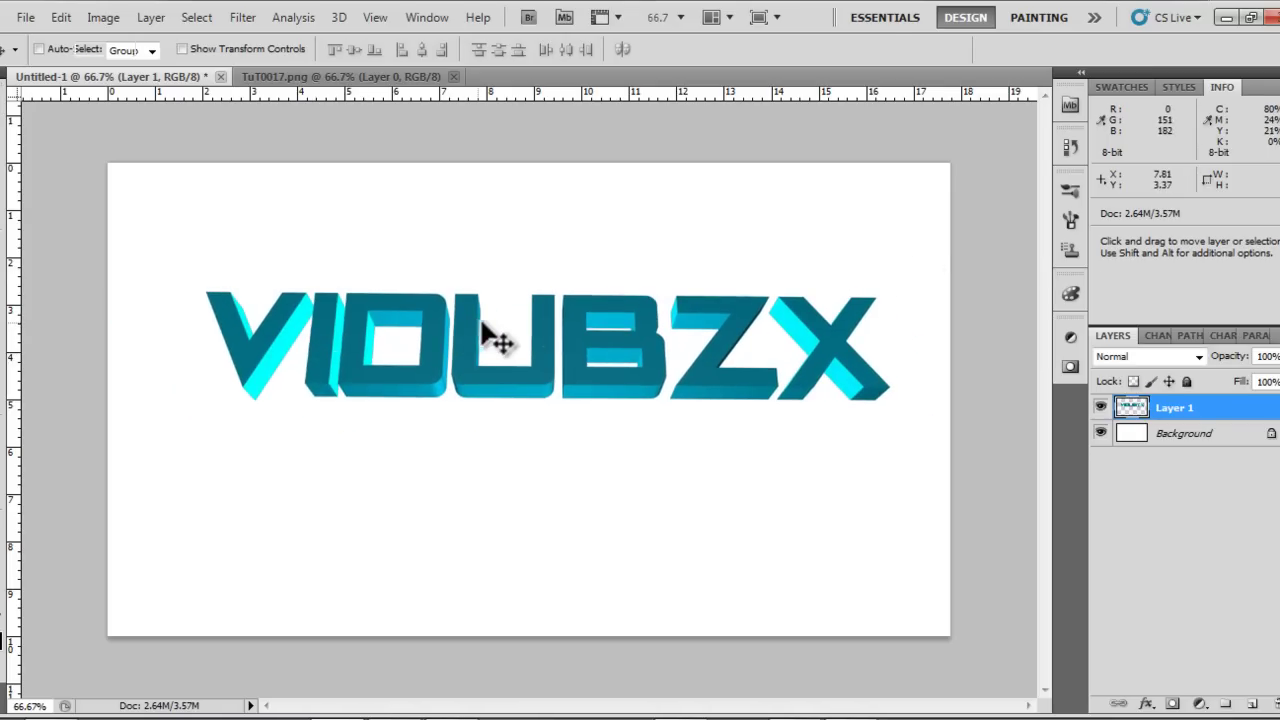
Step: Scale Layer 1's VIDUBZX text to 41.31% × 60.48%, rotated −90° to read horizontally
key("ctrl+t")
left_click_drag(900, 305, 552, 562)
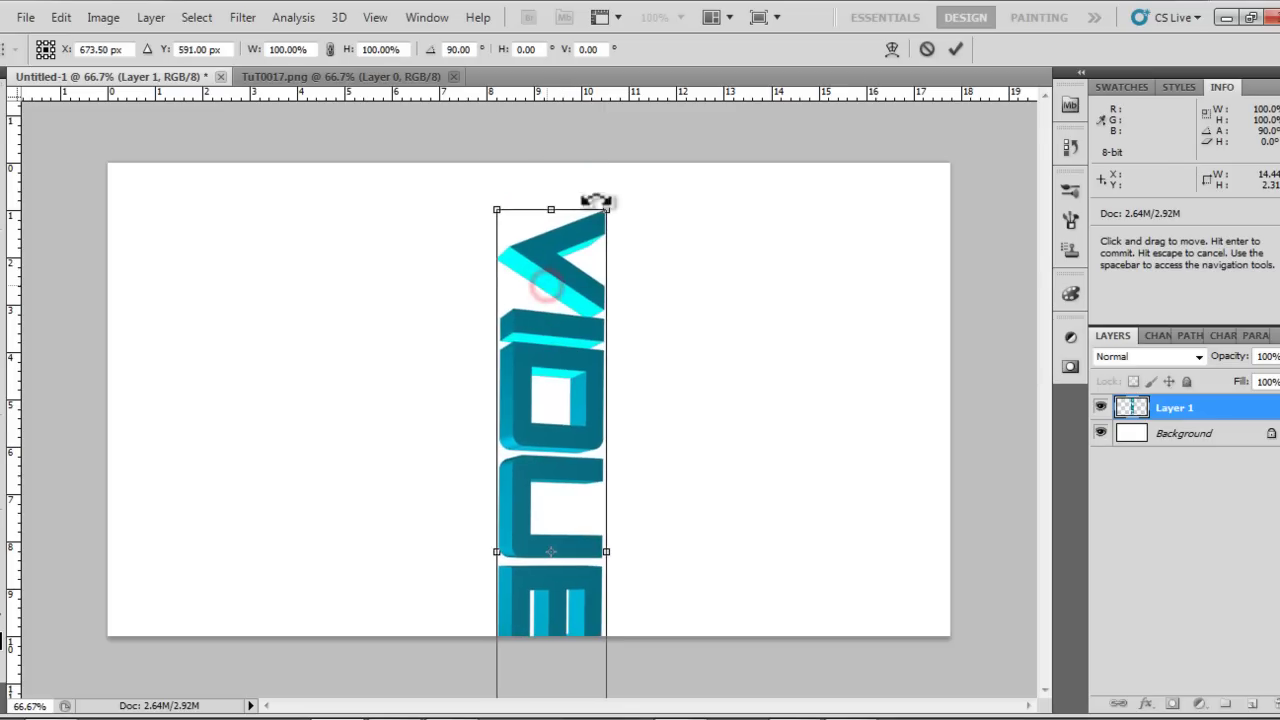
key("Return")
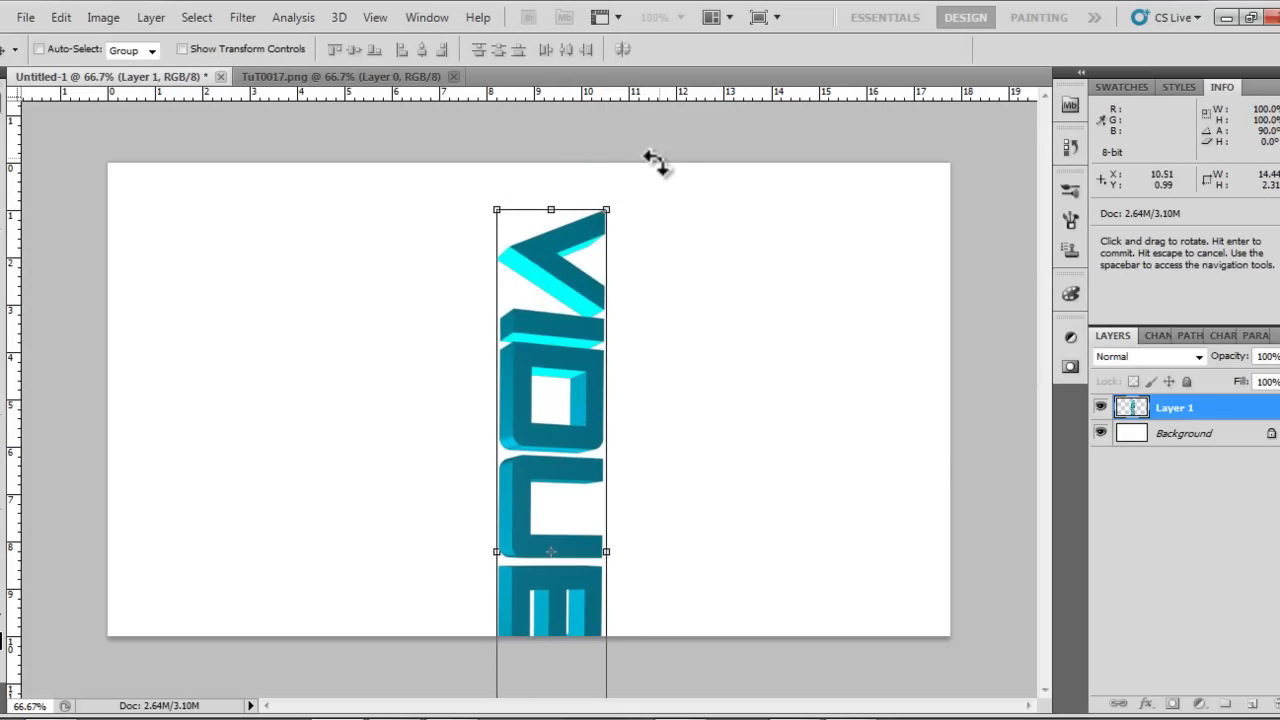
key("ctrl+t")
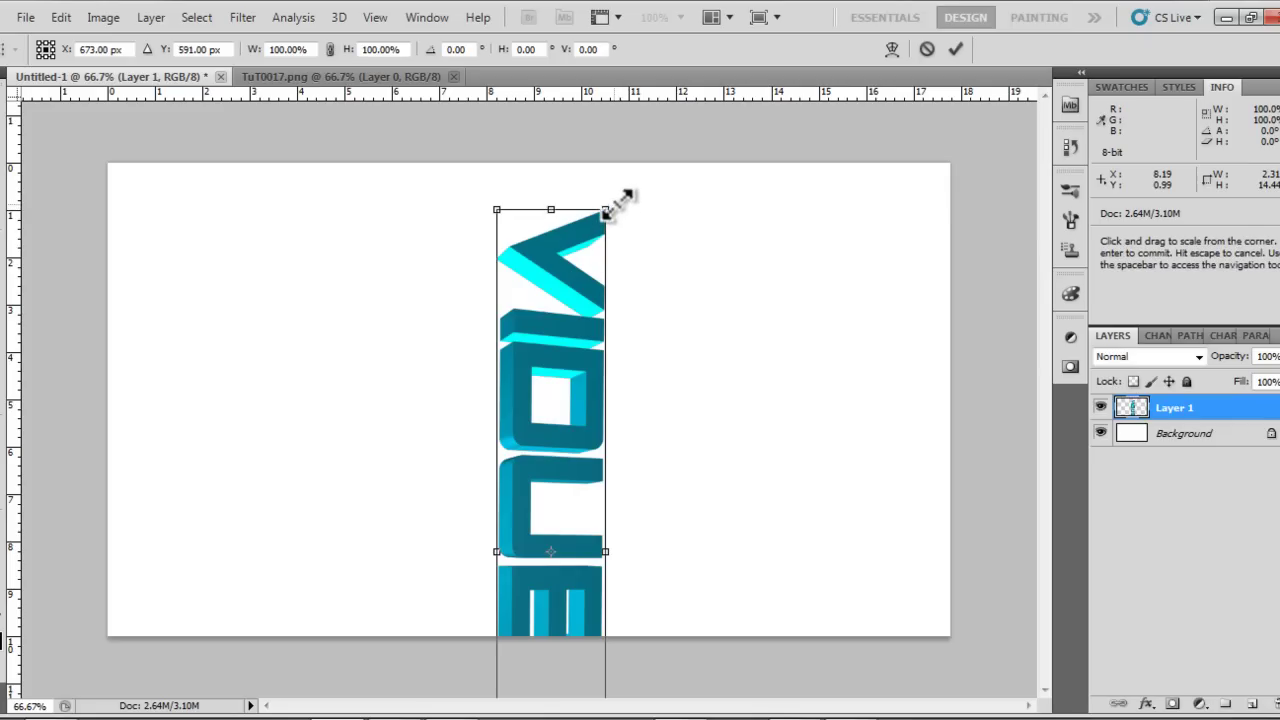
left_click_drag(606, 210, 467, 277)
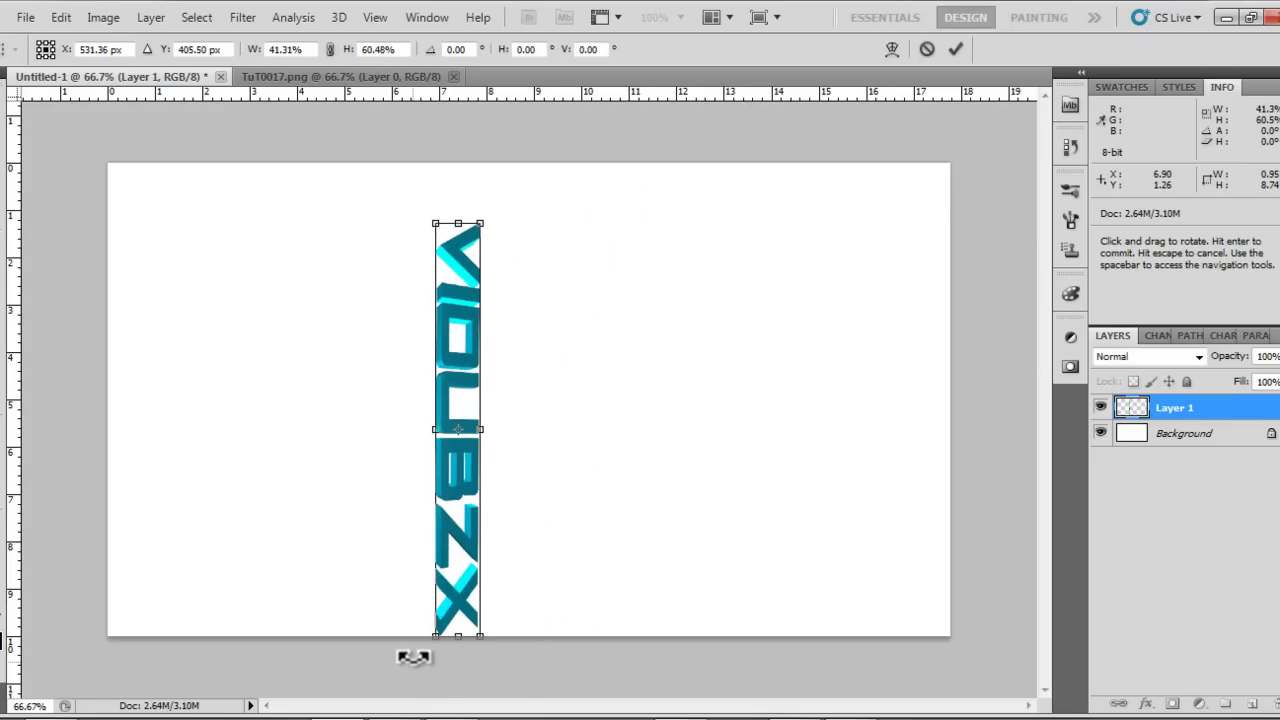
left_click_drag(414, 662, 582, 456)
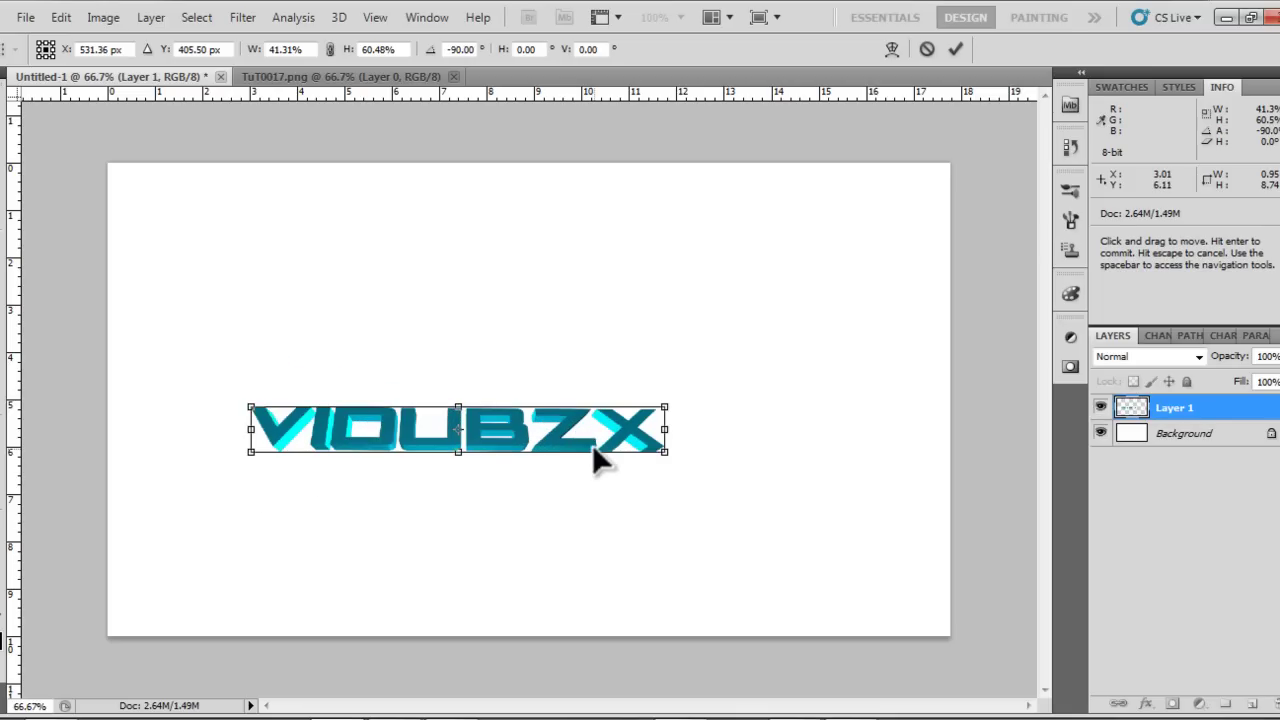
key("Return")
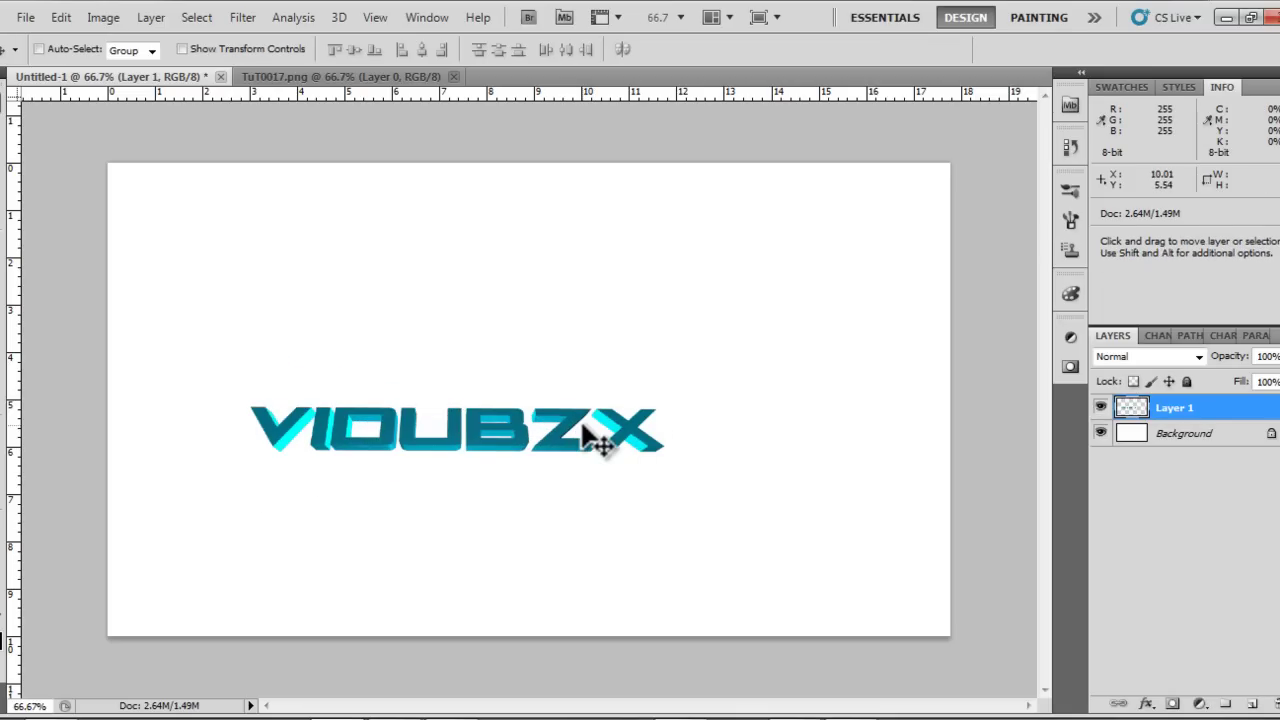